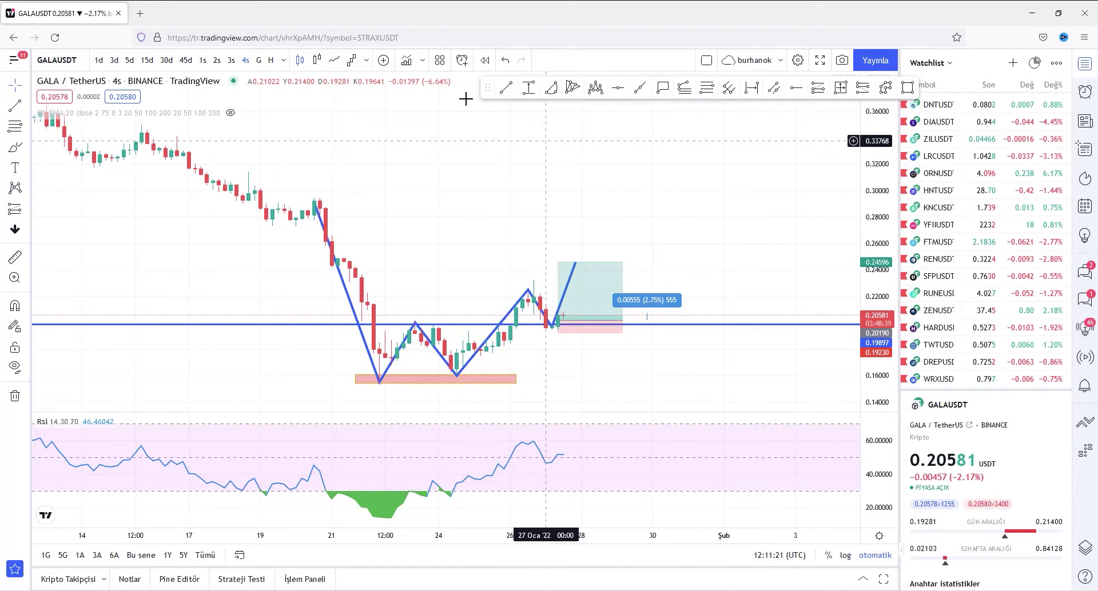
- Maximize the price pane of the GALAUSDT chart so that the RSI pane is hidden
scroll(543, 148, left, 3)
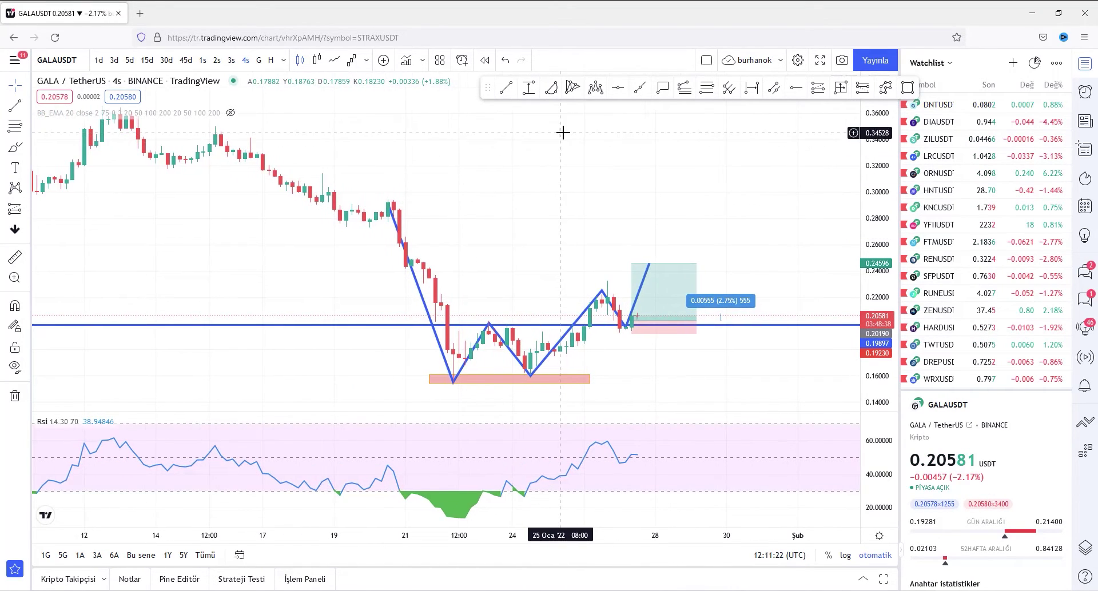
double_click(553, 176)
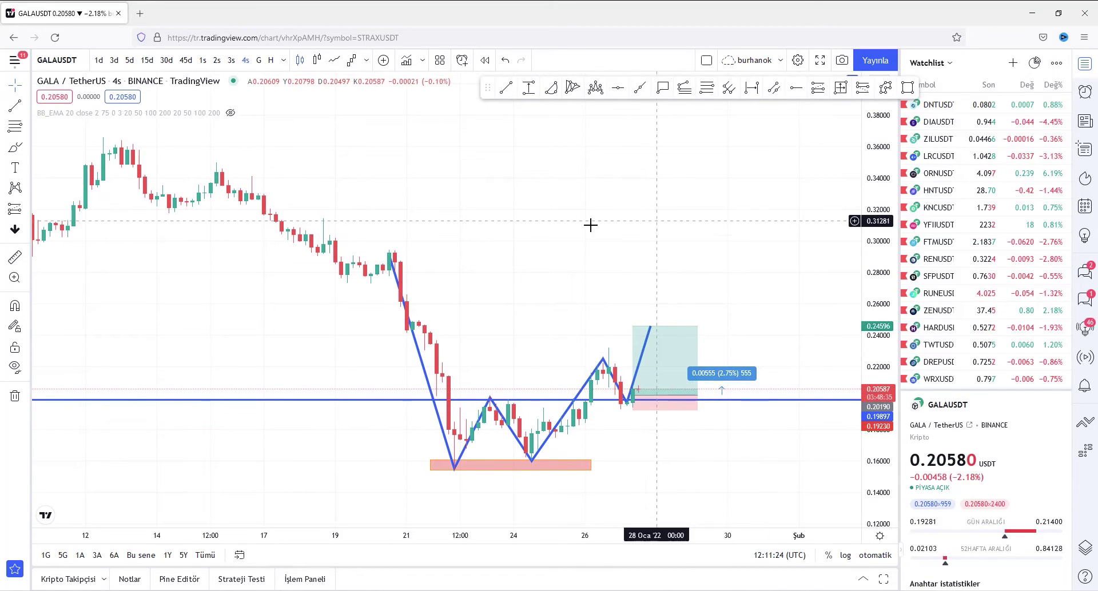
scroll(662, 160, up, 3)
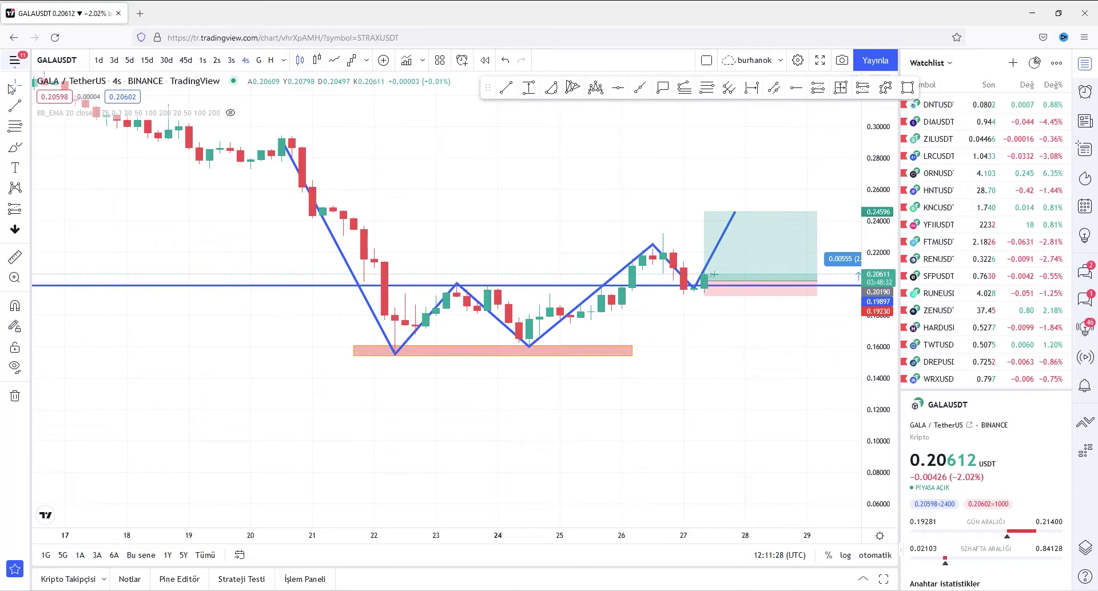
- Handwrite the numbers 1 and 2 with the Brush tool below the first and second bottoms of the blue double-bottom pattern
click(27, 148)
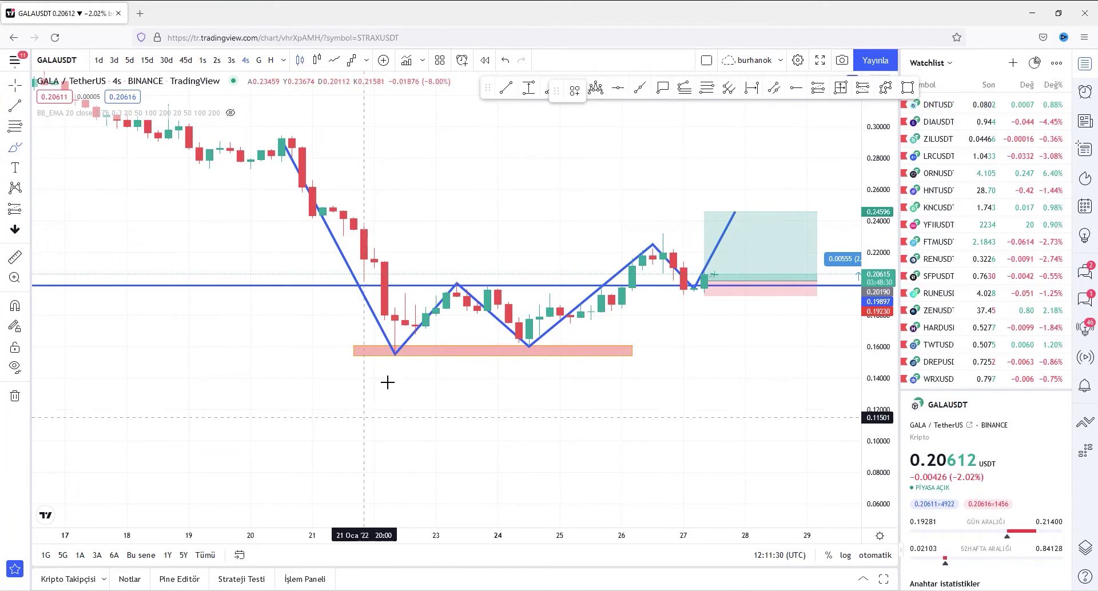
mouse_move(387, 383)
mouse_down()
mouse_move(406, 369)
mouse_move(405, 407)
mouse_up()
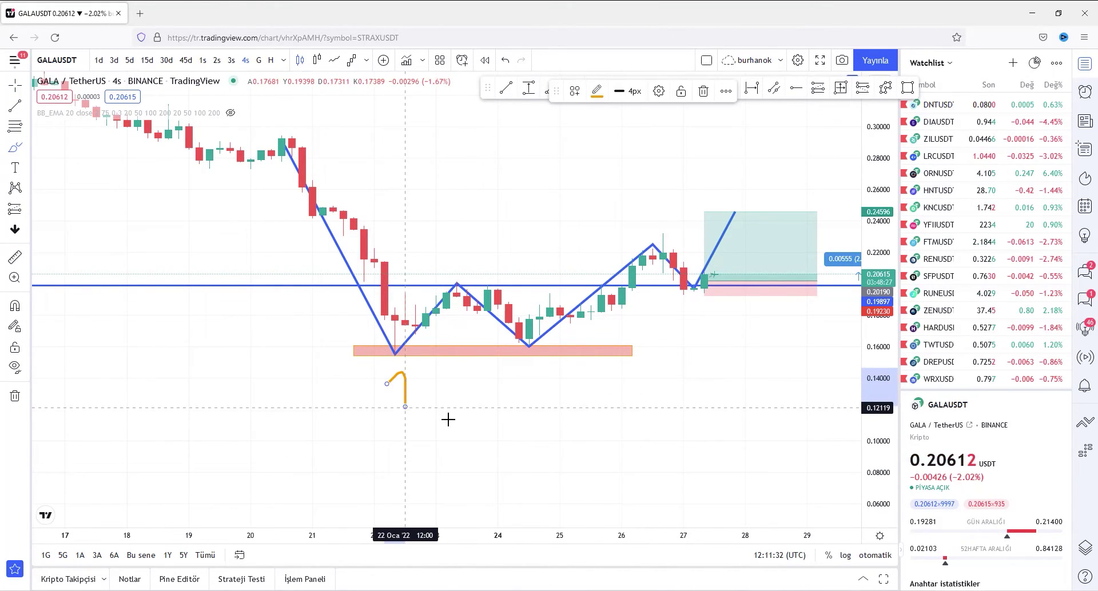
drag(517, 378, 550, 408)
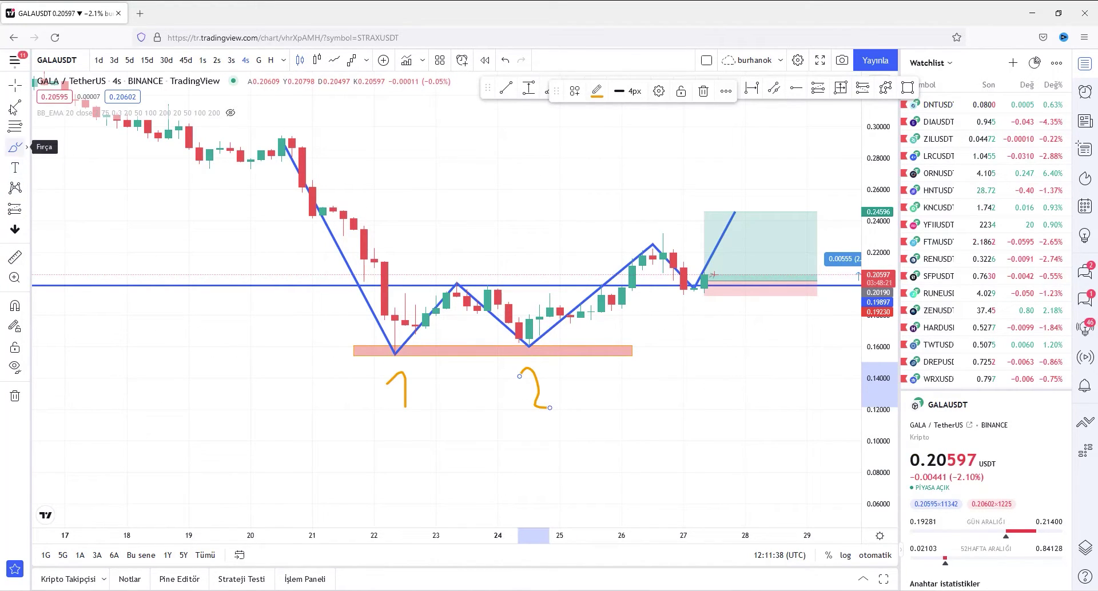
click(15, 85)
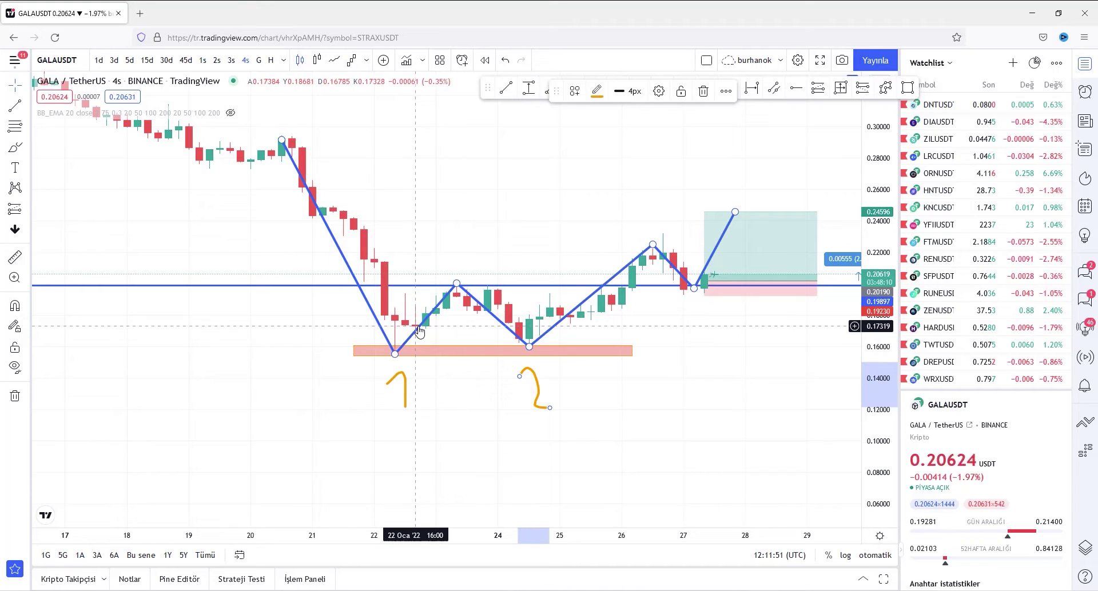
key(alt+r)
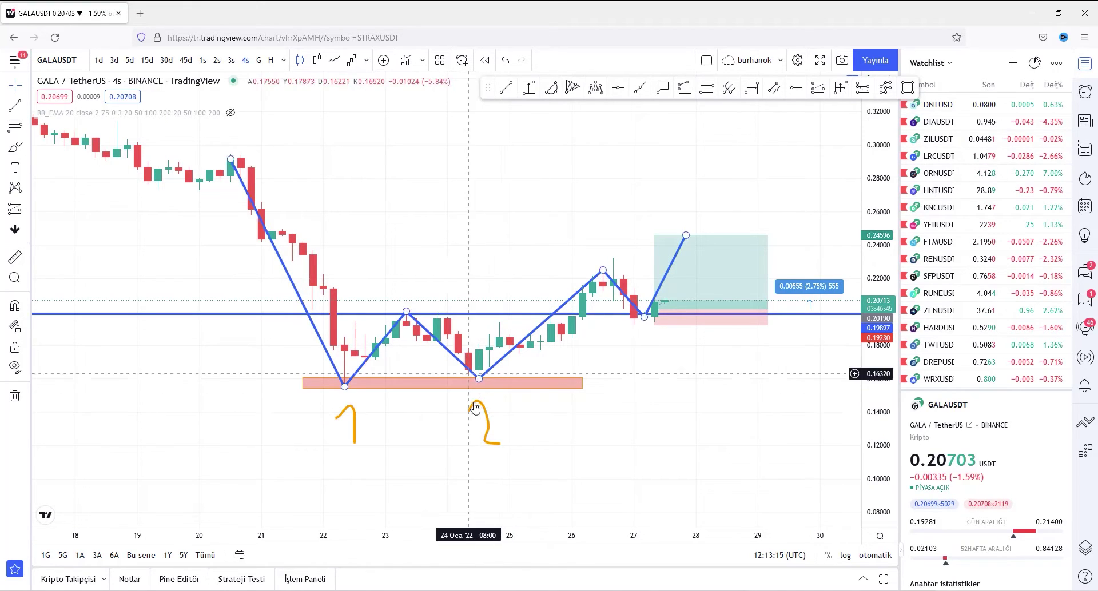
click(479, 379)
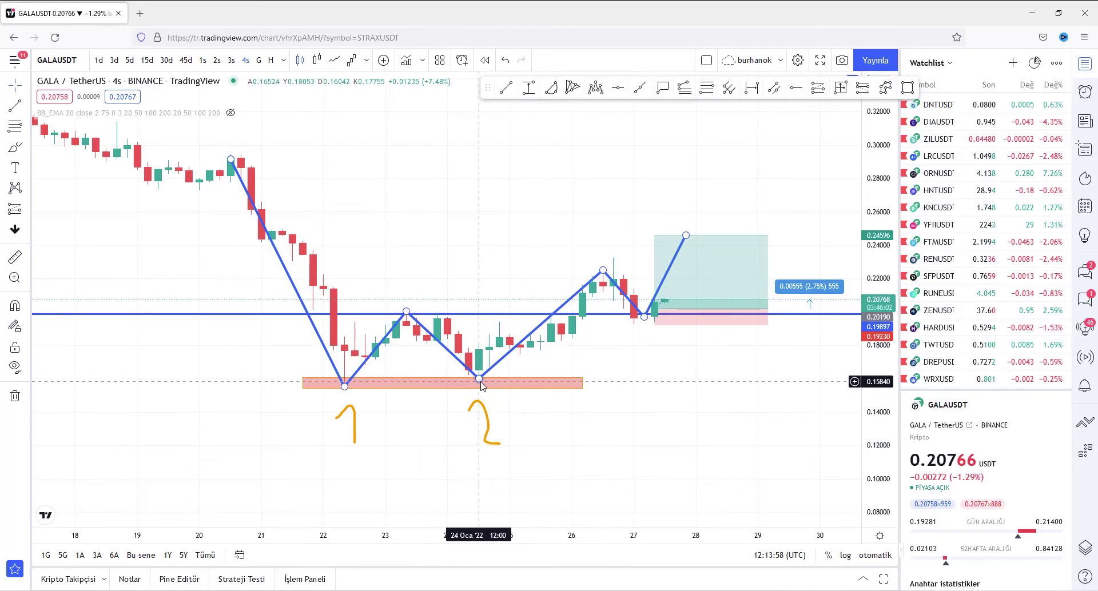
drag(468, 246, 462, 243)
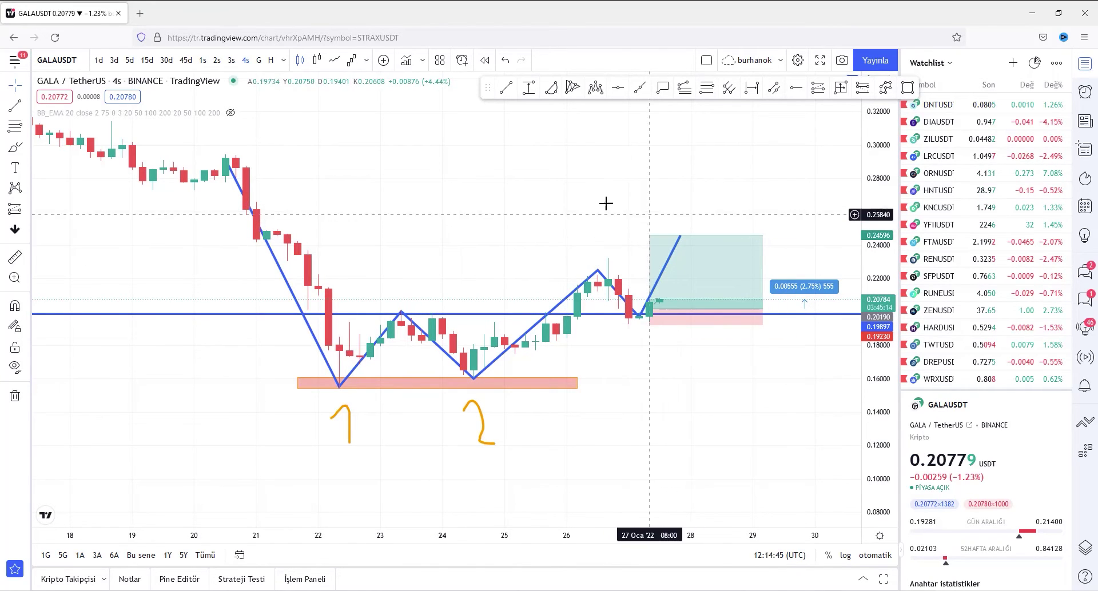
scroll(605, 203, down, 4)
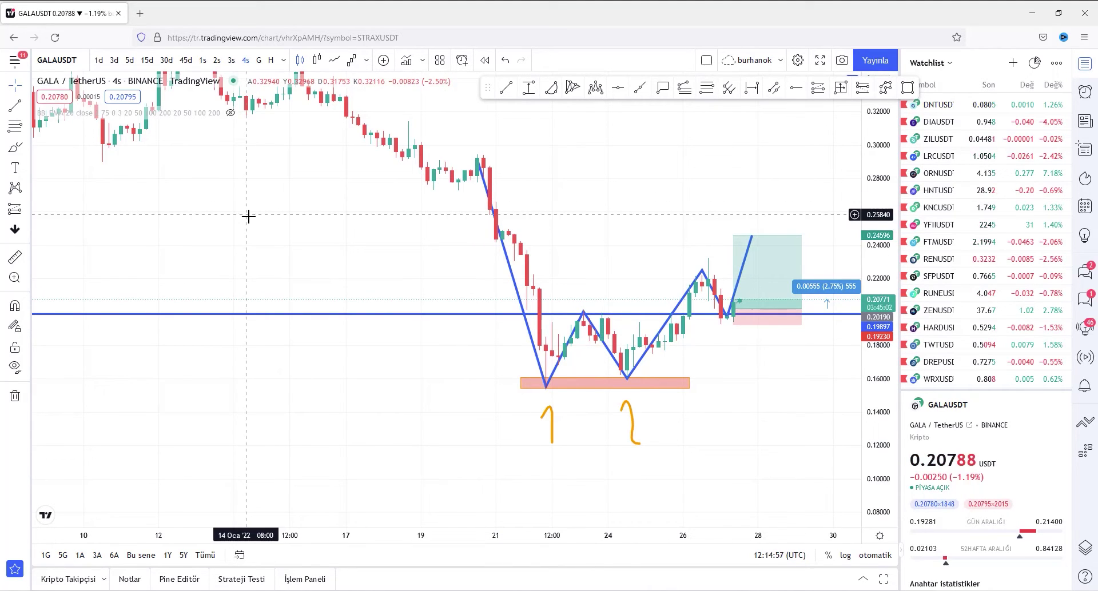
- Open the website cryptopy.net in a new browser tab
click(141, 13)
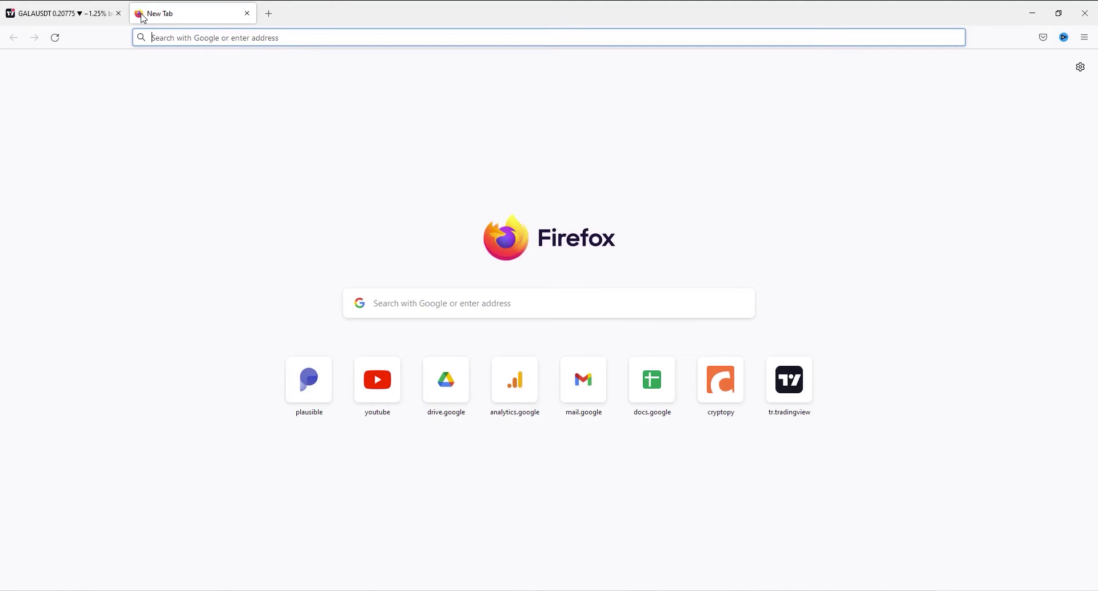
text(cryptopy.net/)
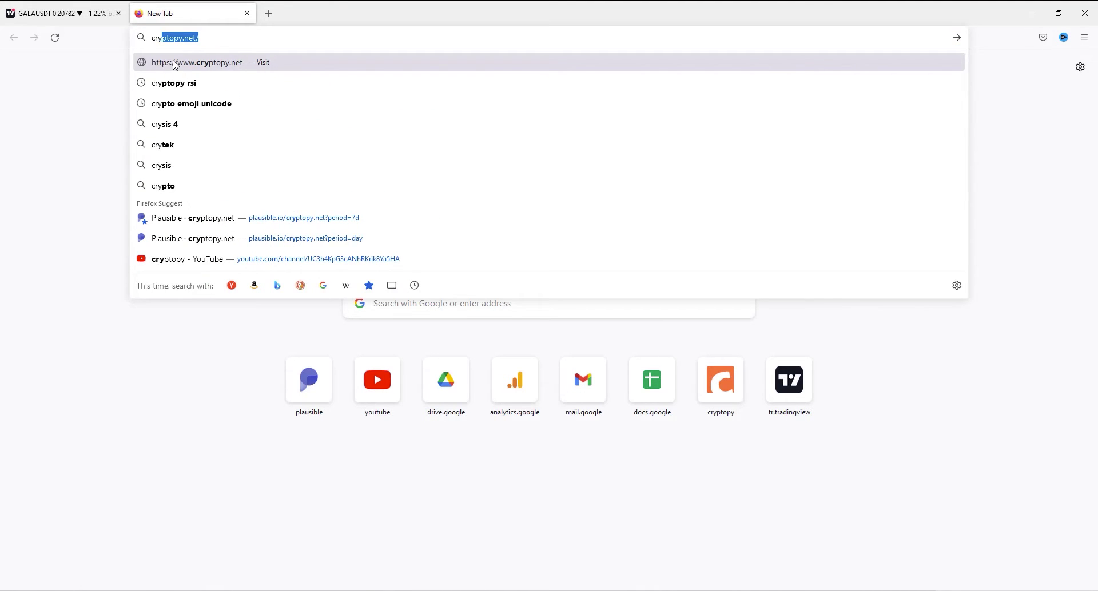
click(176, 63)
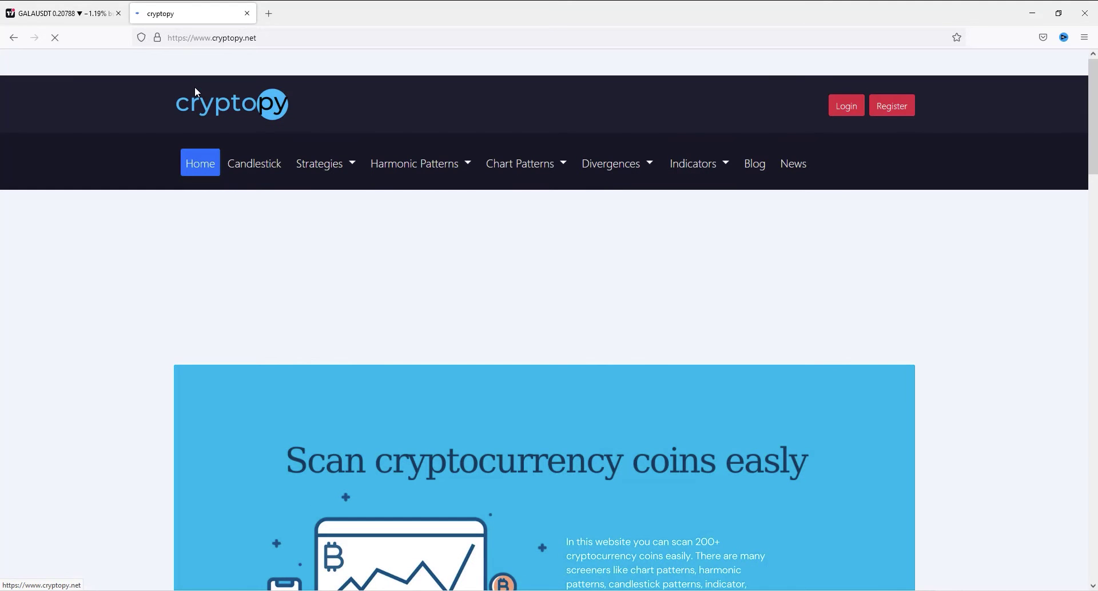
click(727, 167)
click(646, 165)
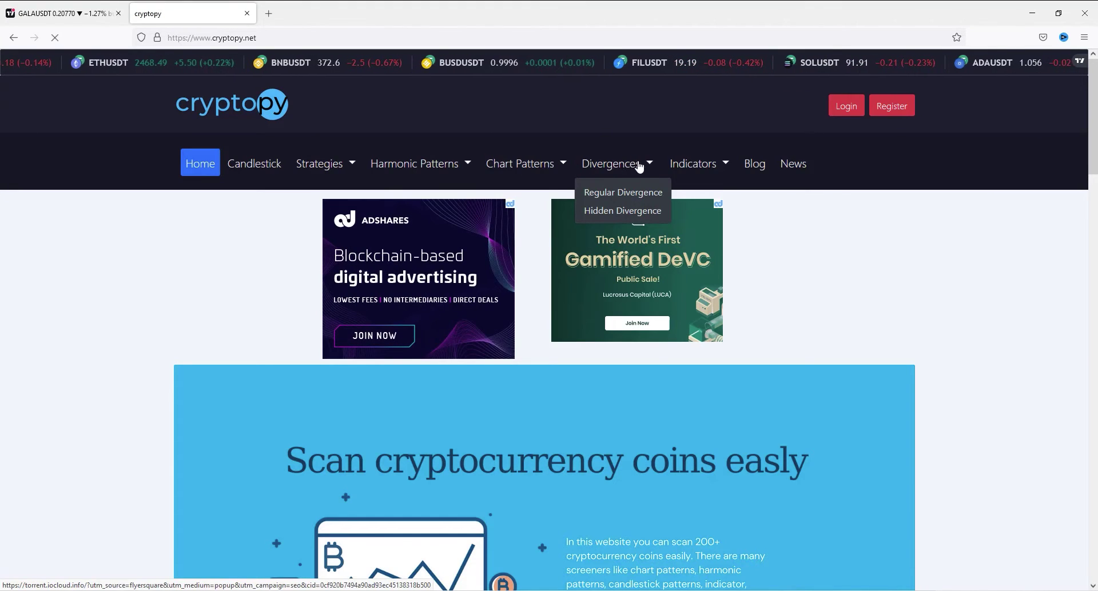
click(558, 164)
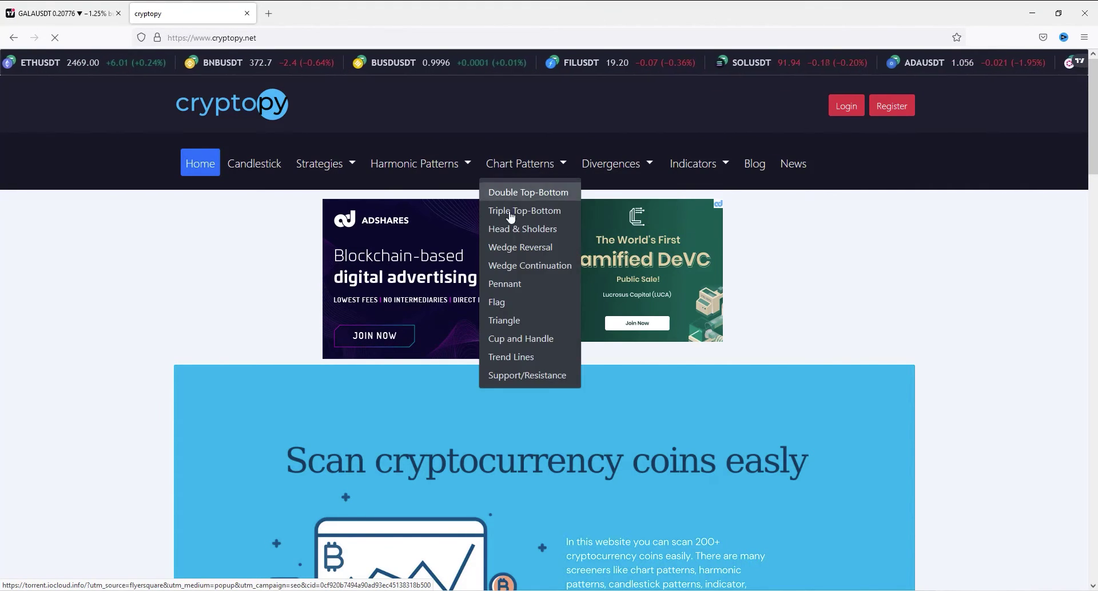
click(465, 166)
click(344, 166)
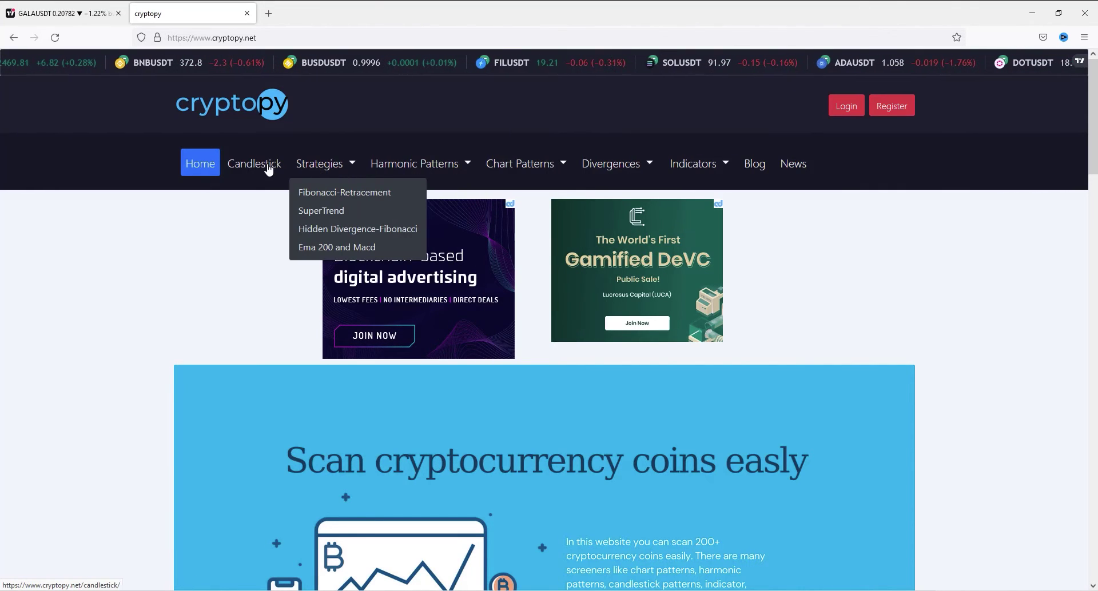
click(94, 239)
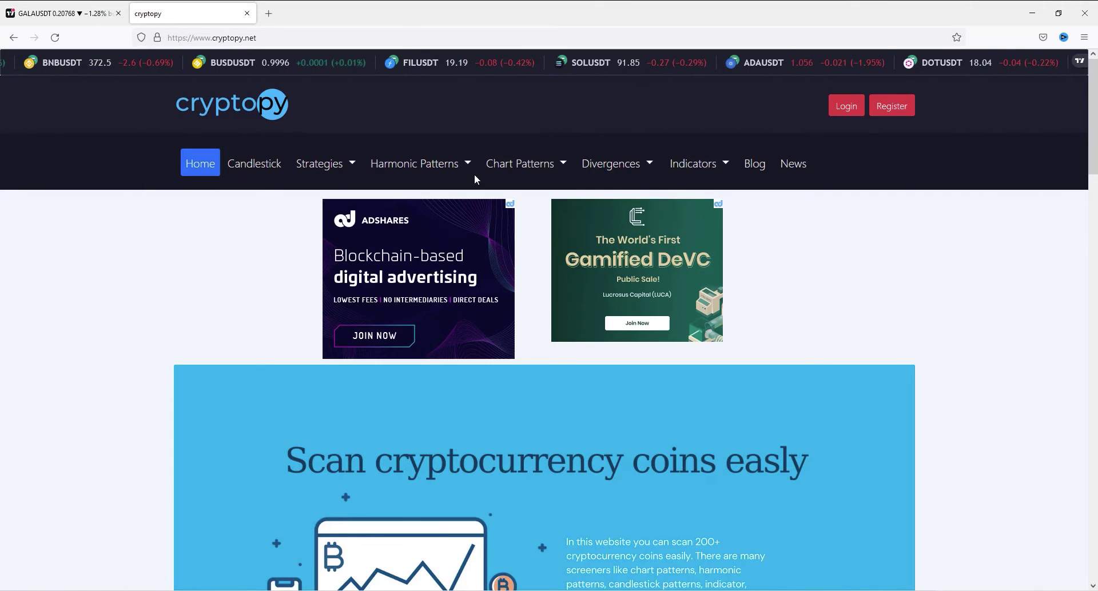
- Open the Double Top-Bottom chart patterns screener and look through its pattern definitions and example charts
click(560, 166)
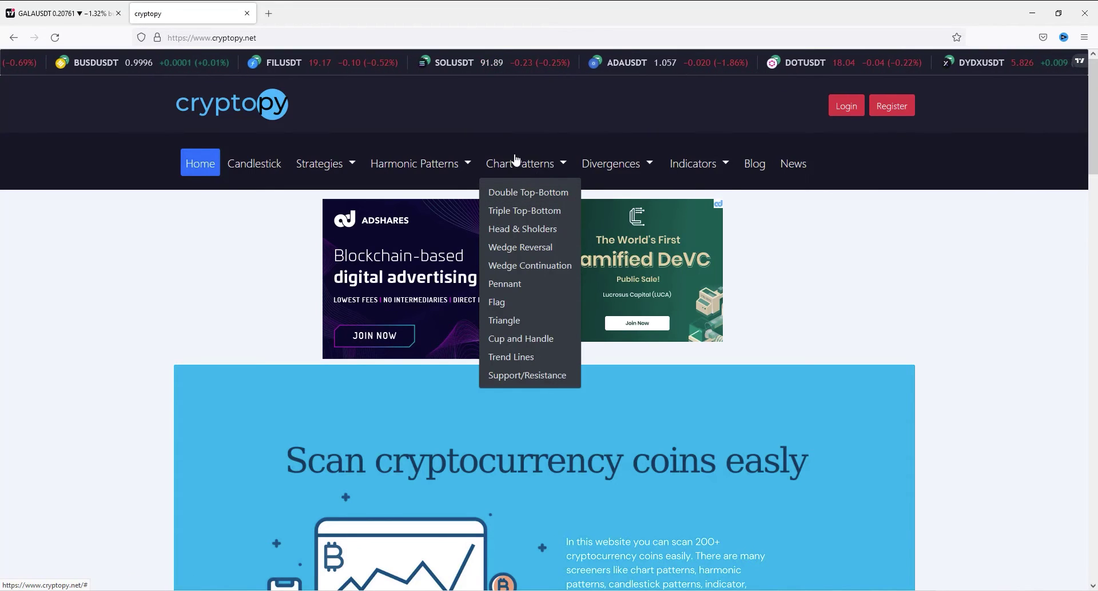
click(534, 193)
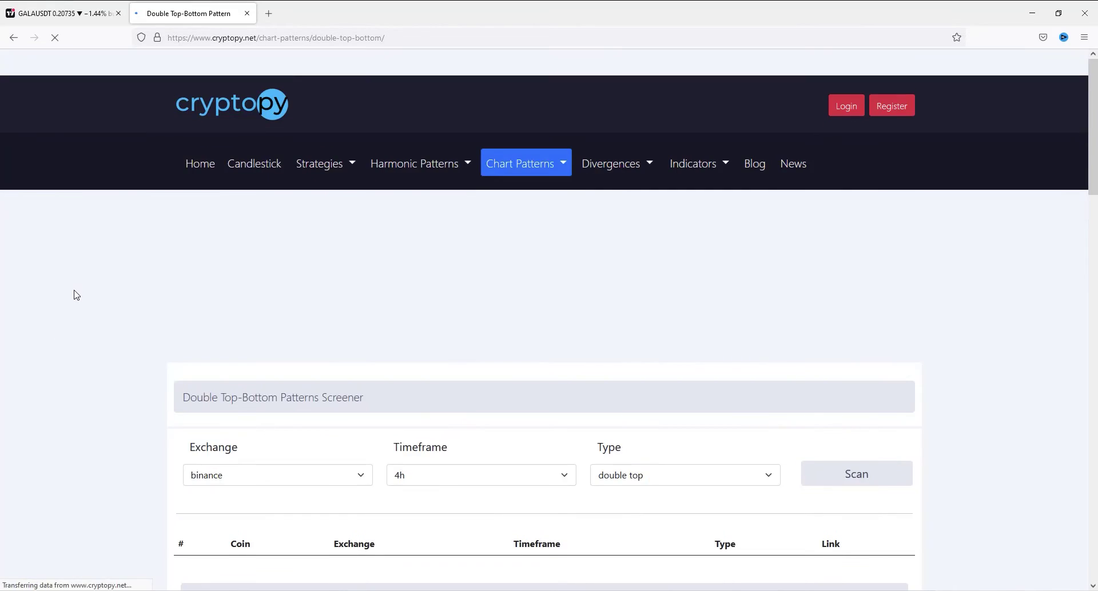
scroll(71, 297, down, 5)
scroll(75, 294, down, 3)
scroll(75, 295, down, 8)
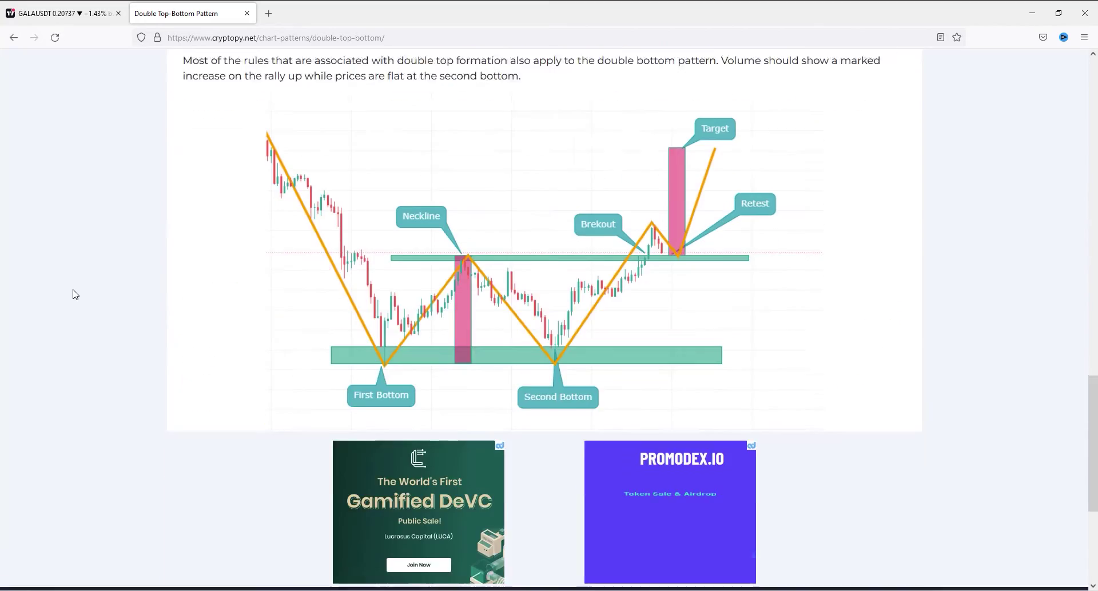
scroll(75, 295, up, 11)
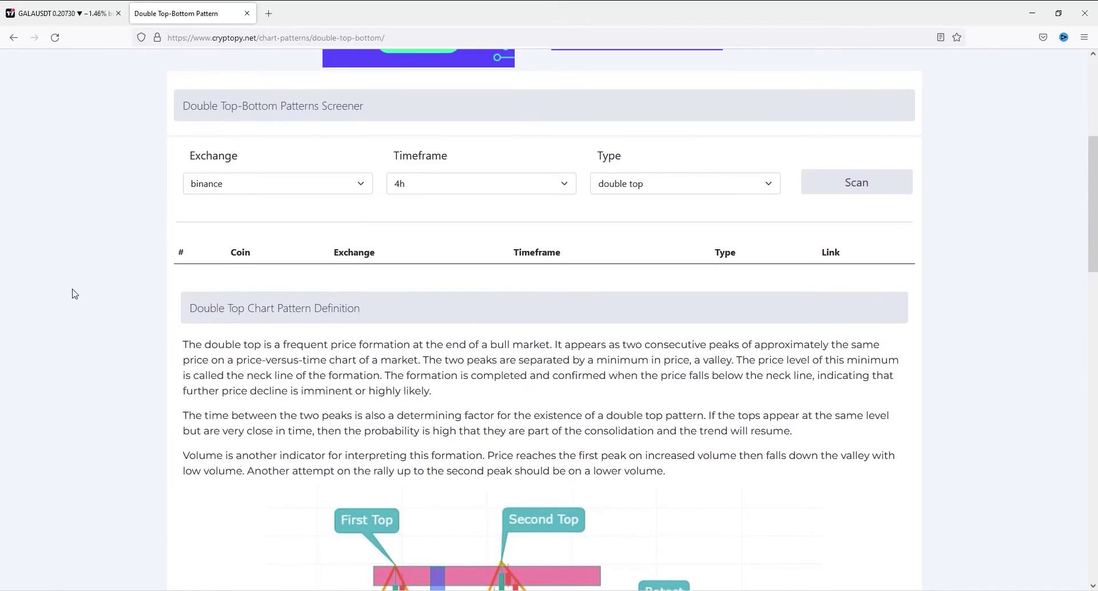
scroll(73, 294, up, 2)
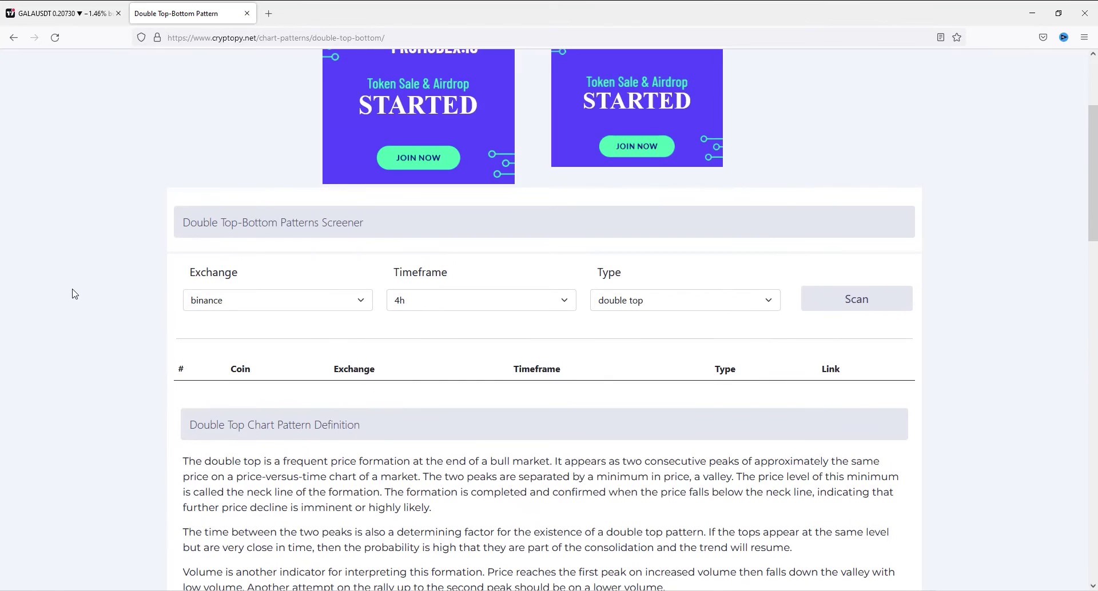
- Set the pattern type to double bottom and scan Binance on the 4h timeframe
click(643, 303)
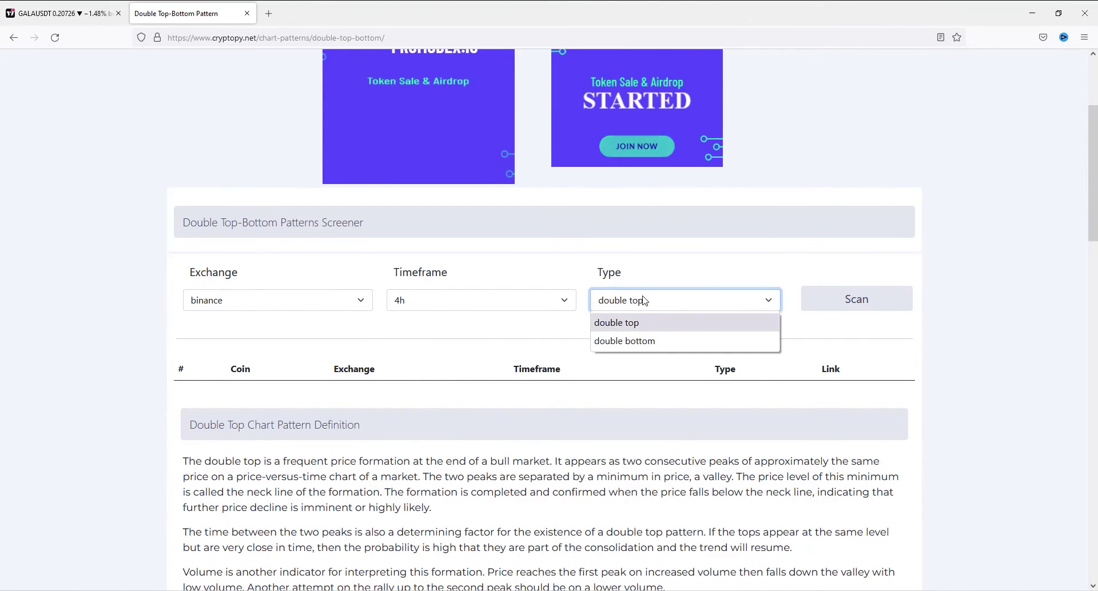
click(628, 342)
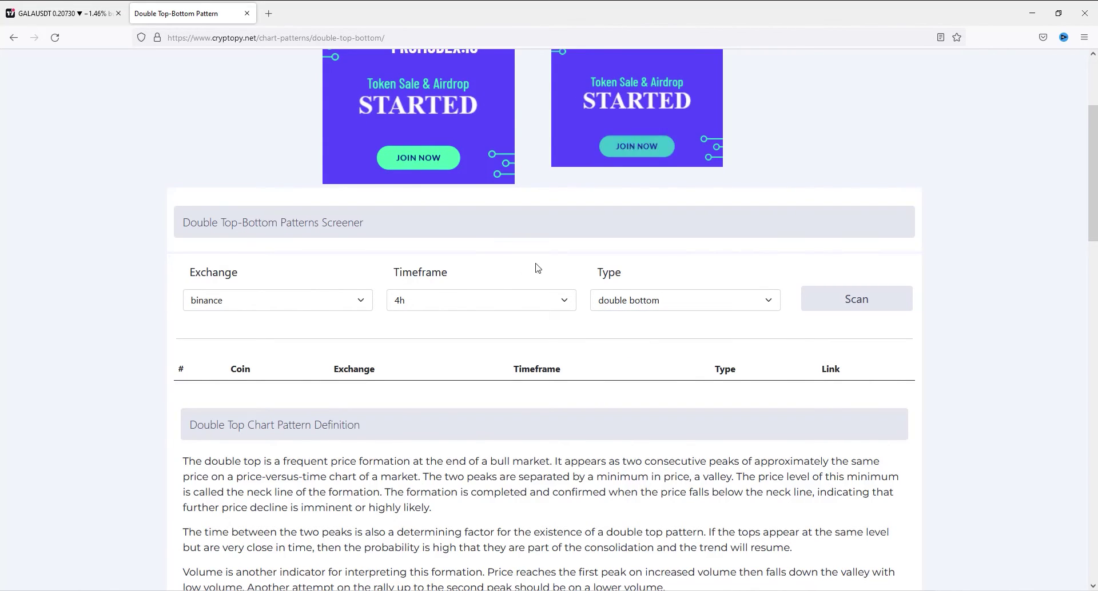
click(852, 303)
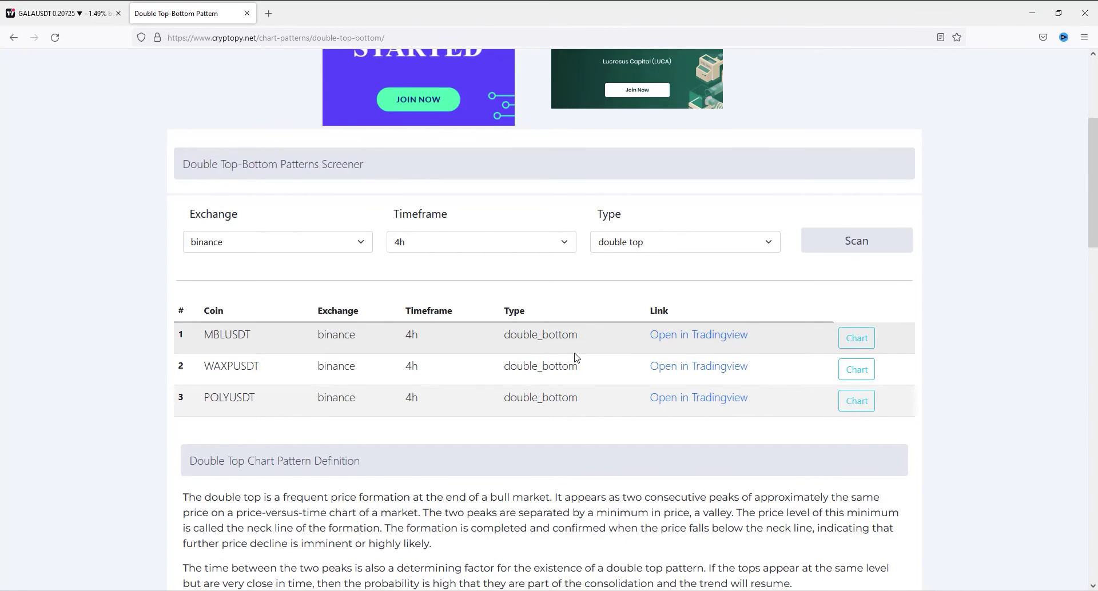
- Open the pattern charts of MBLUSDT, WAXPUSDT and POLYUSDT in separate tabs and switch to the MBLUSDT one
click(849, 341)
click(179, 23)
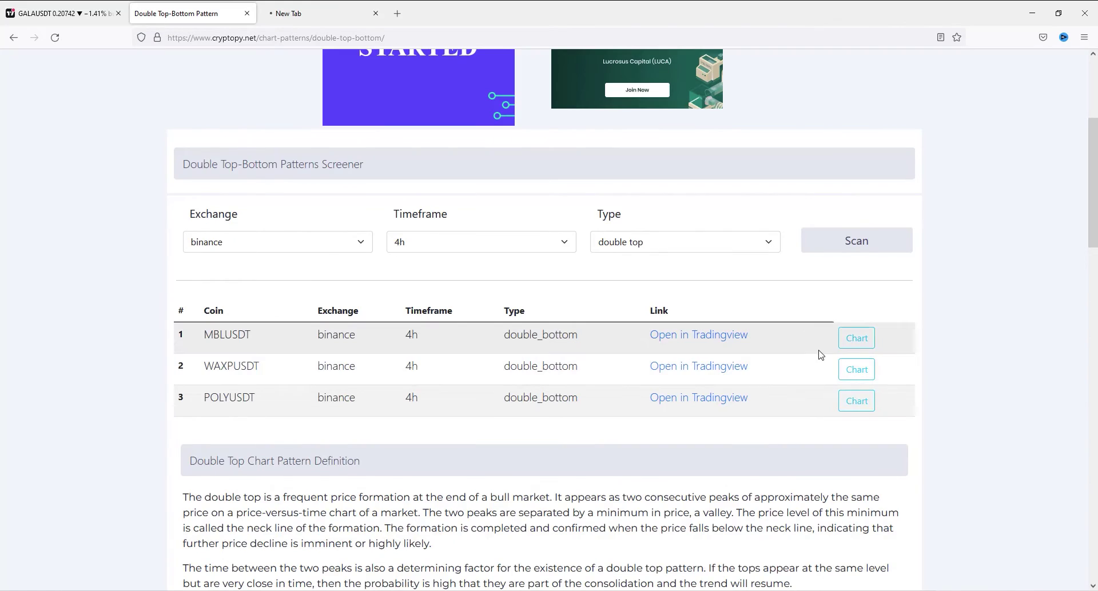
click(856, 371)
click(229, 14)
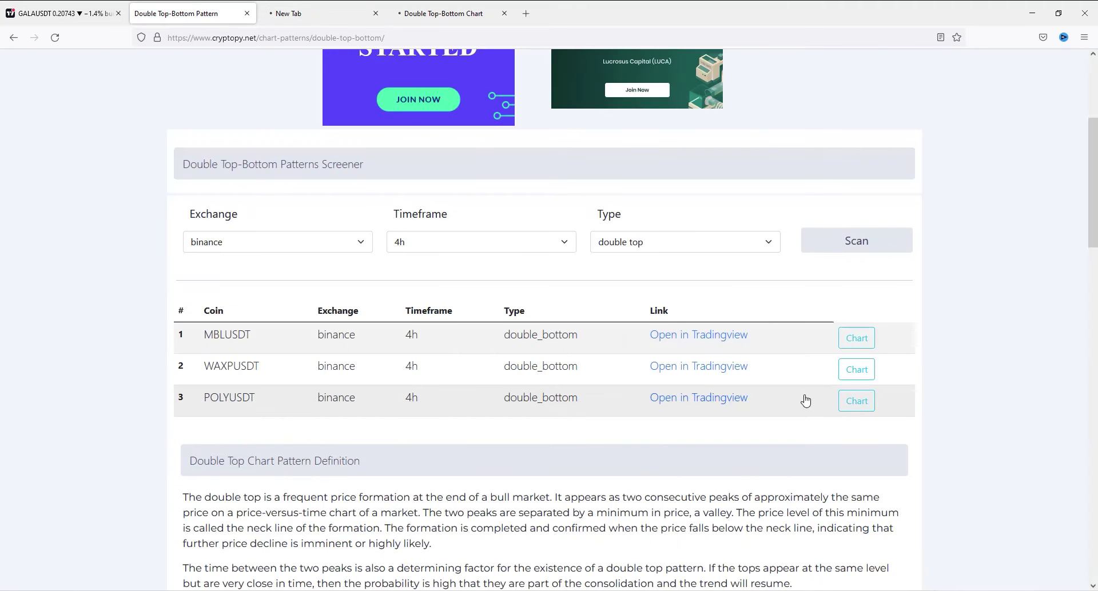
click(856, 401)
click(591, 7)
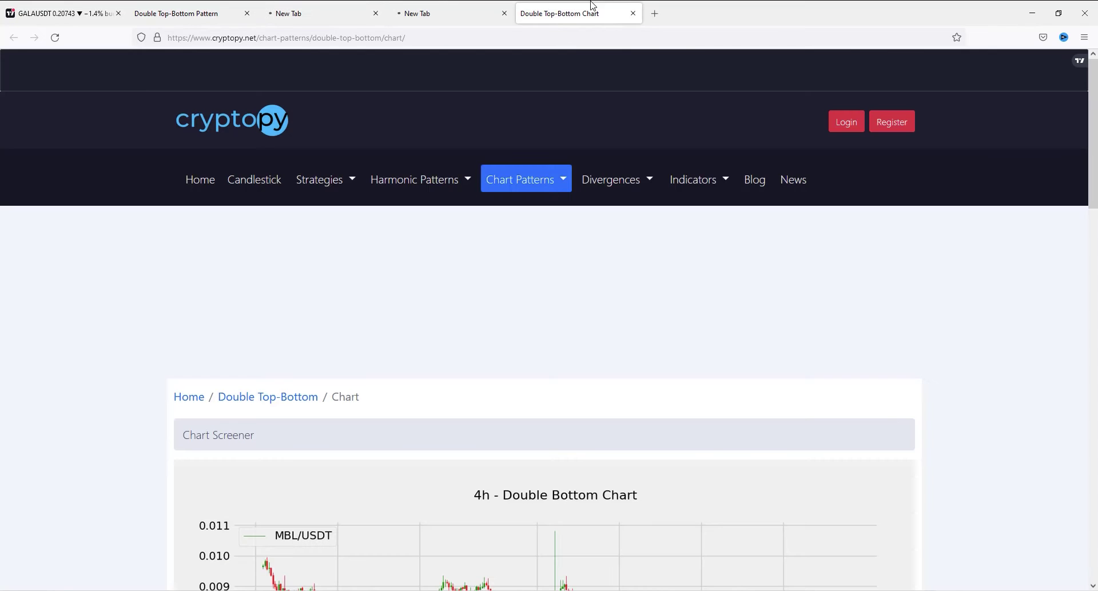
- Draw a horizontal line at about 0.00527 along the neckline on the embedded MBLUSDT TradingView chart and set its thickness to 4px
scroll(418, 318, down, 5)
scroll(943, 270, down, 3)
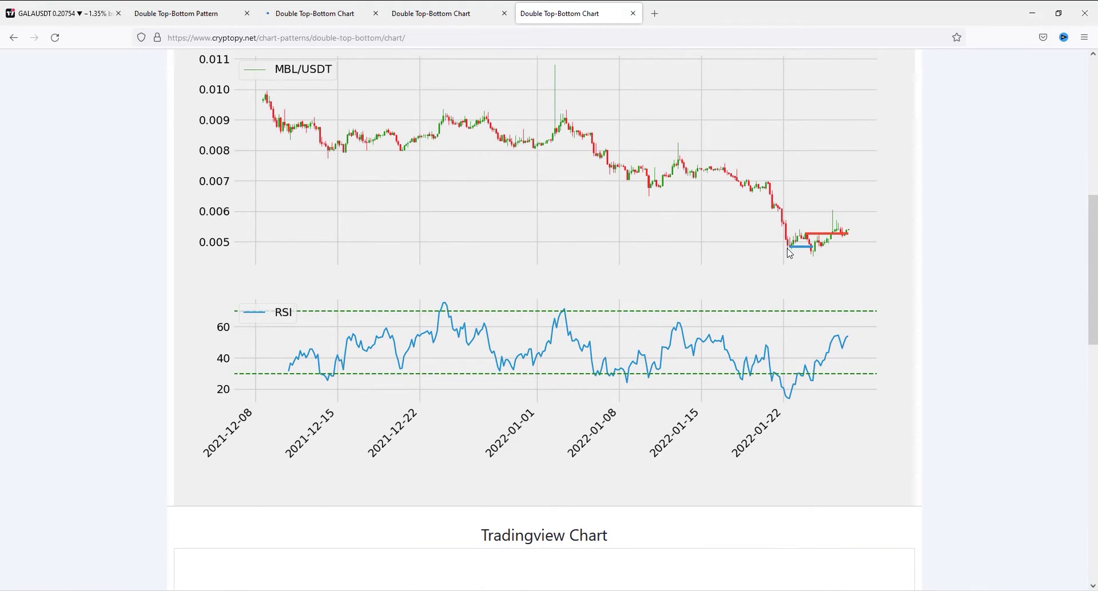
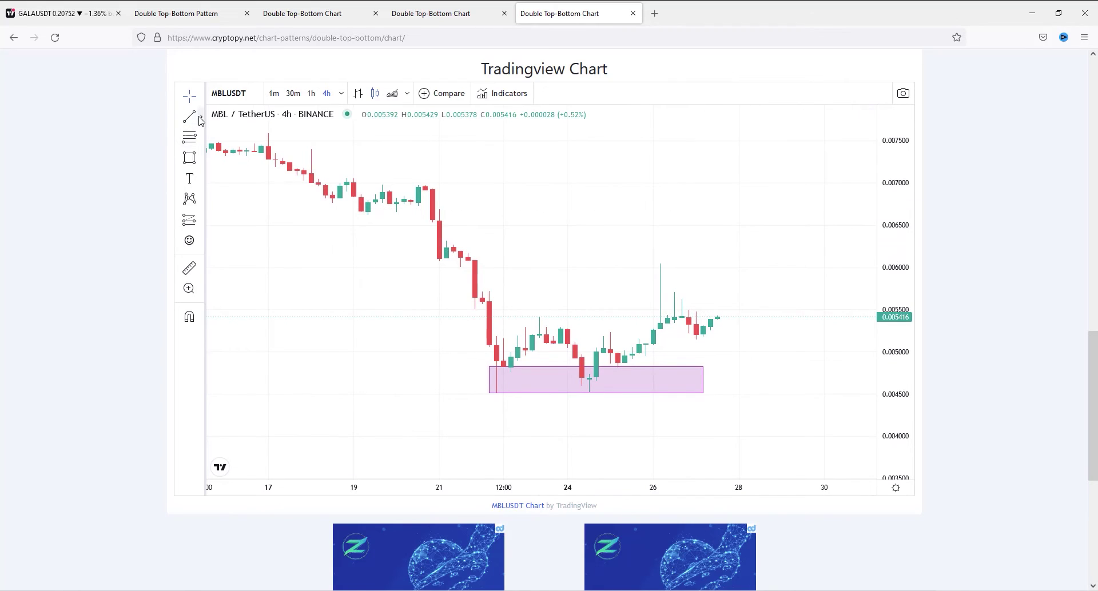
click(202, 117)
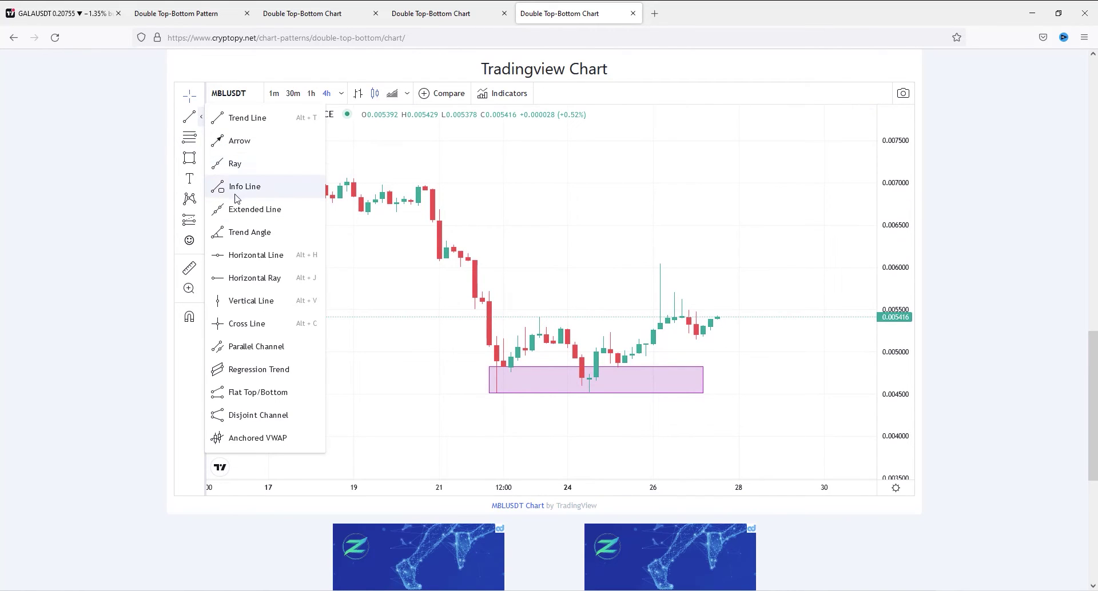
click(248, 255)
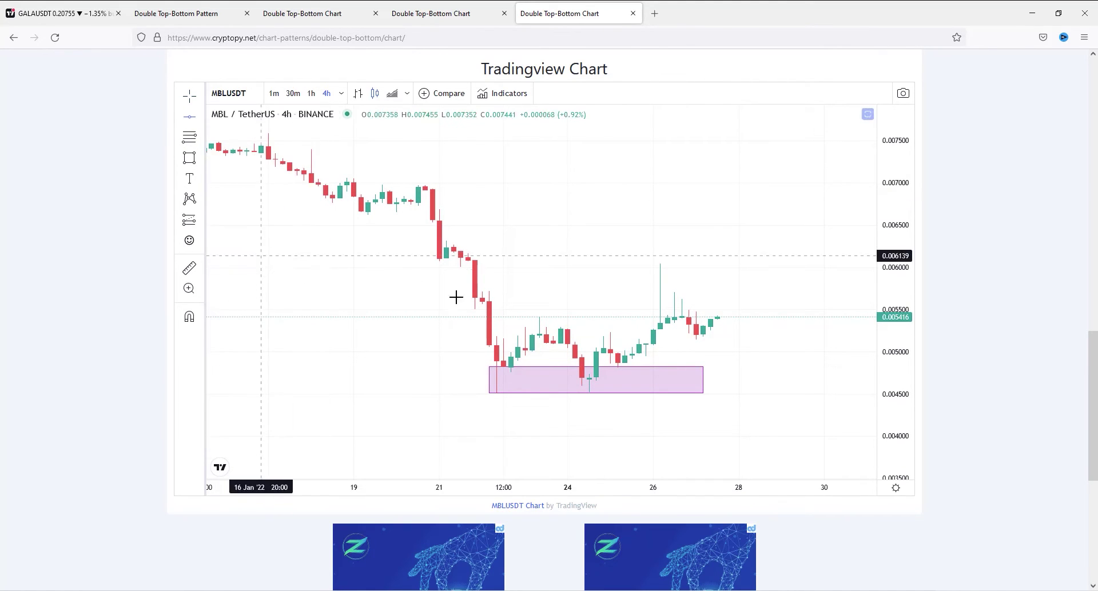
click(540, 329)
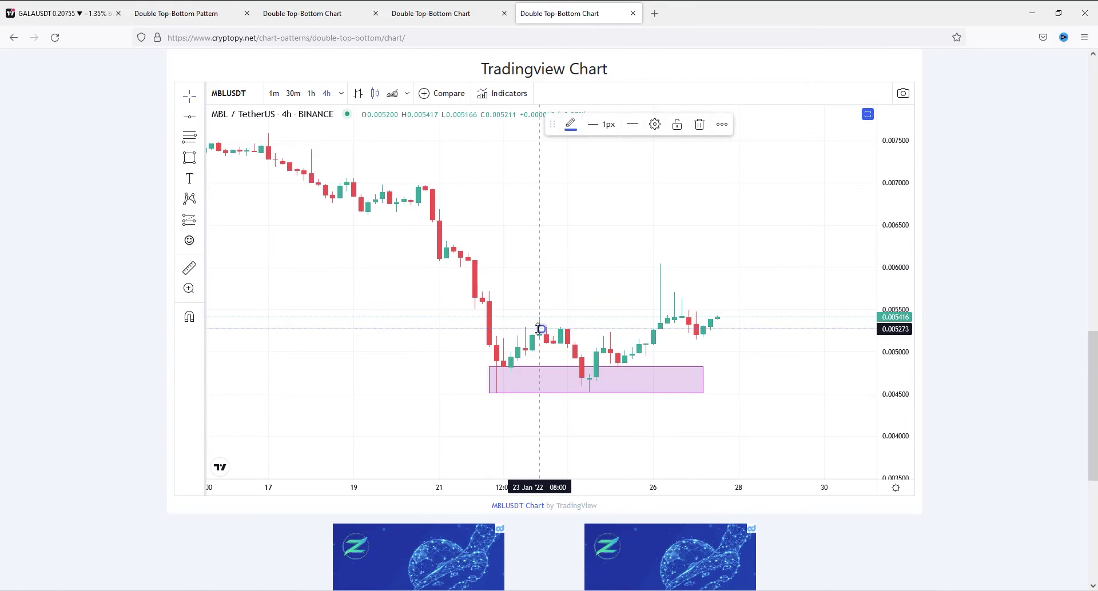
click(607, 124)
click(612, 207)
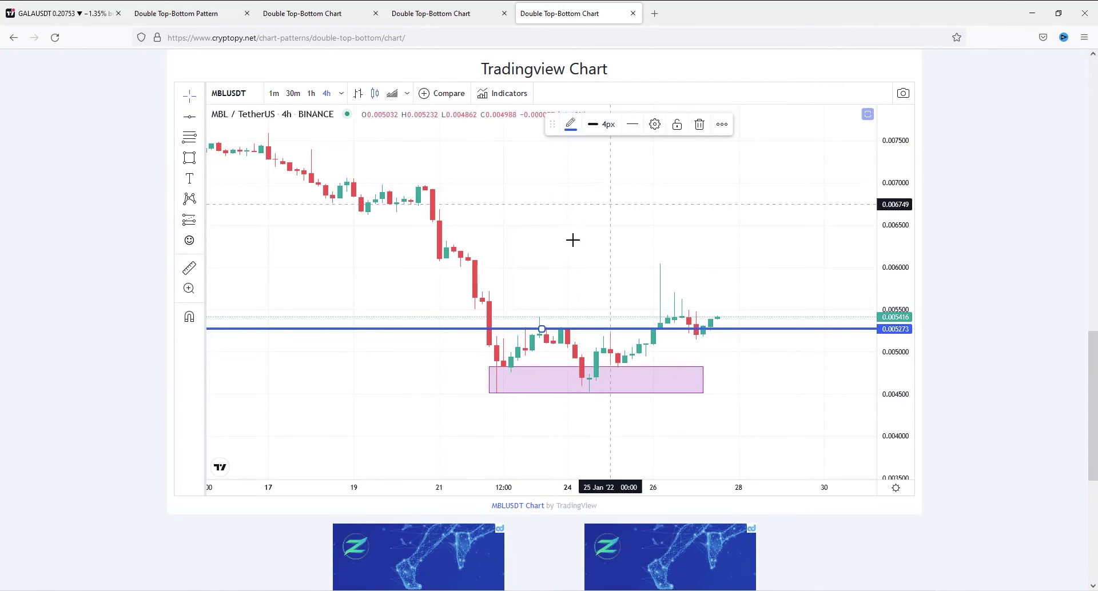
- Number the two bottoms 1 and 2 below the zone with the brush, and draw an arrow pointing at the neckline peak between them
click(610, 270)
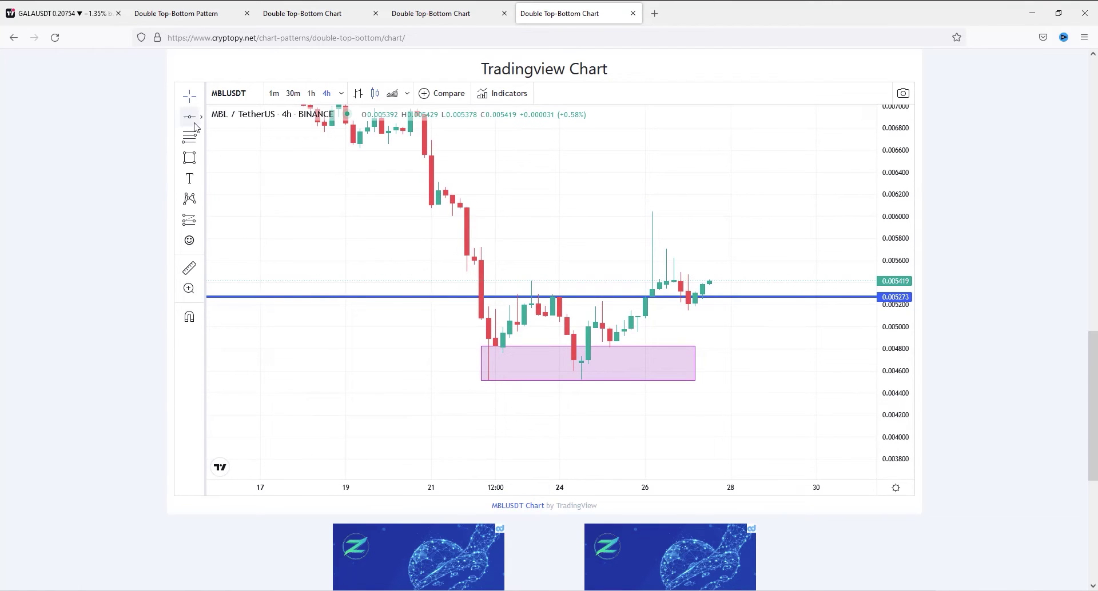
click(201, 158)
click(236, 157)
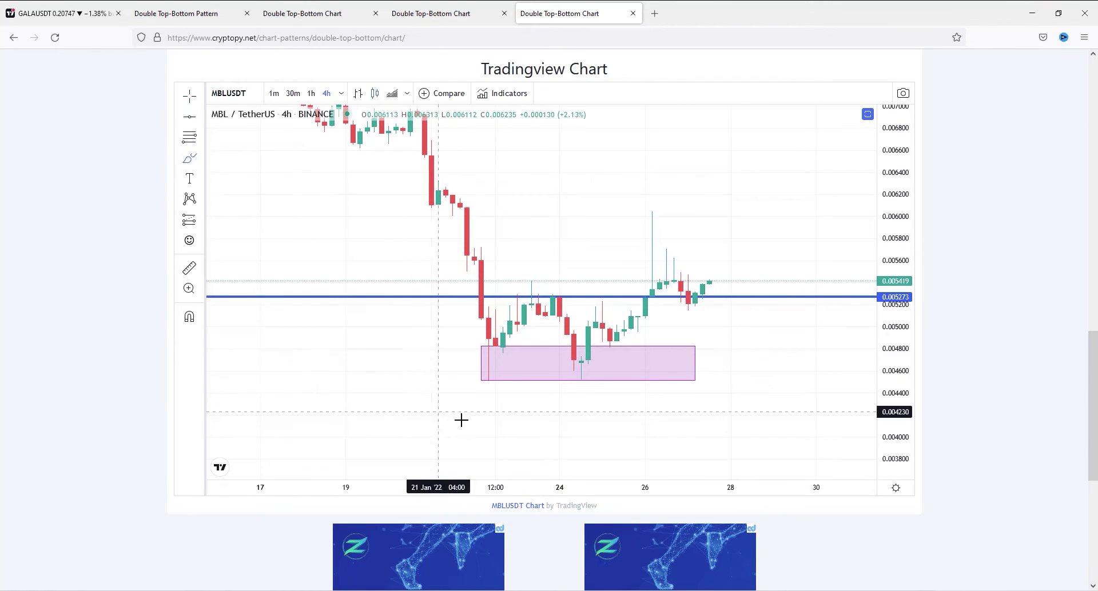
mouse_move(482, 404)
mouse_down()
mouse_move(489, 393)
mouse_move(496, 423)
mouse_up()
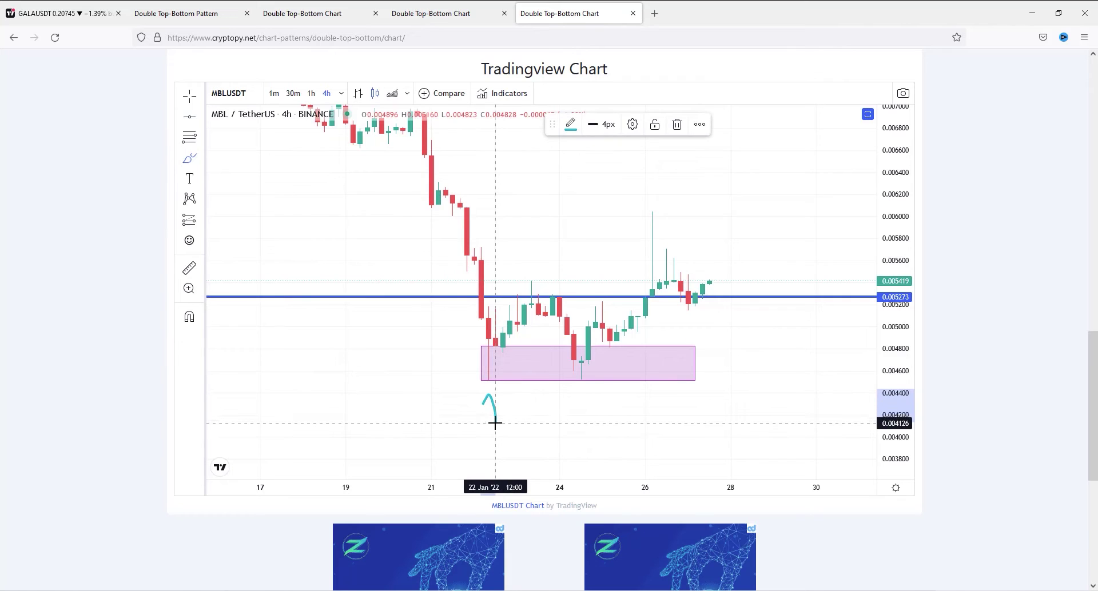
drag(579, 403, 618, 421)
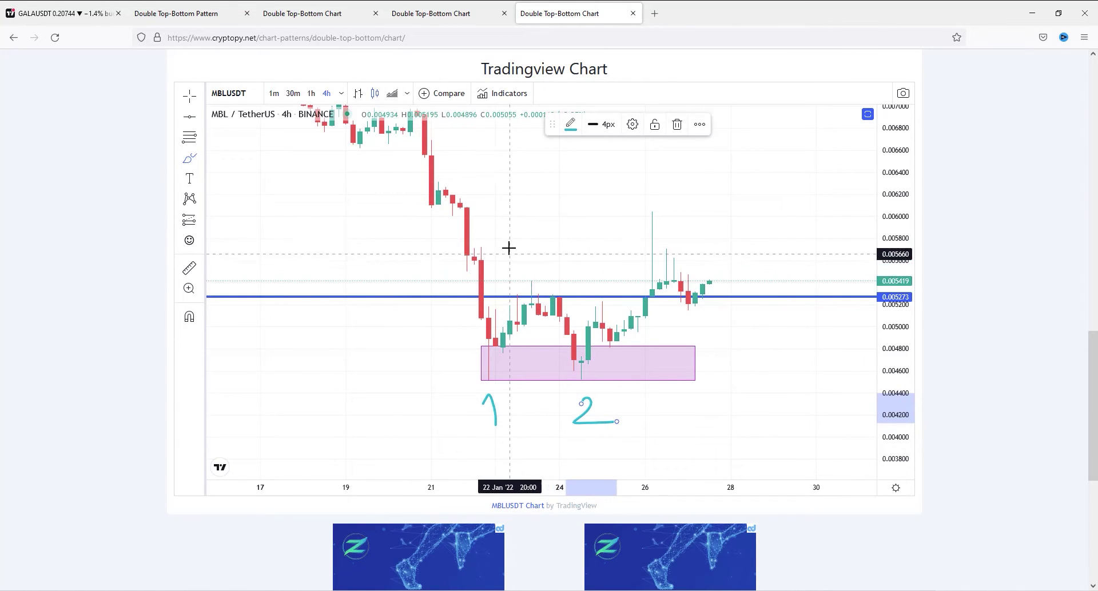
drag(510, 250, 547, 292)
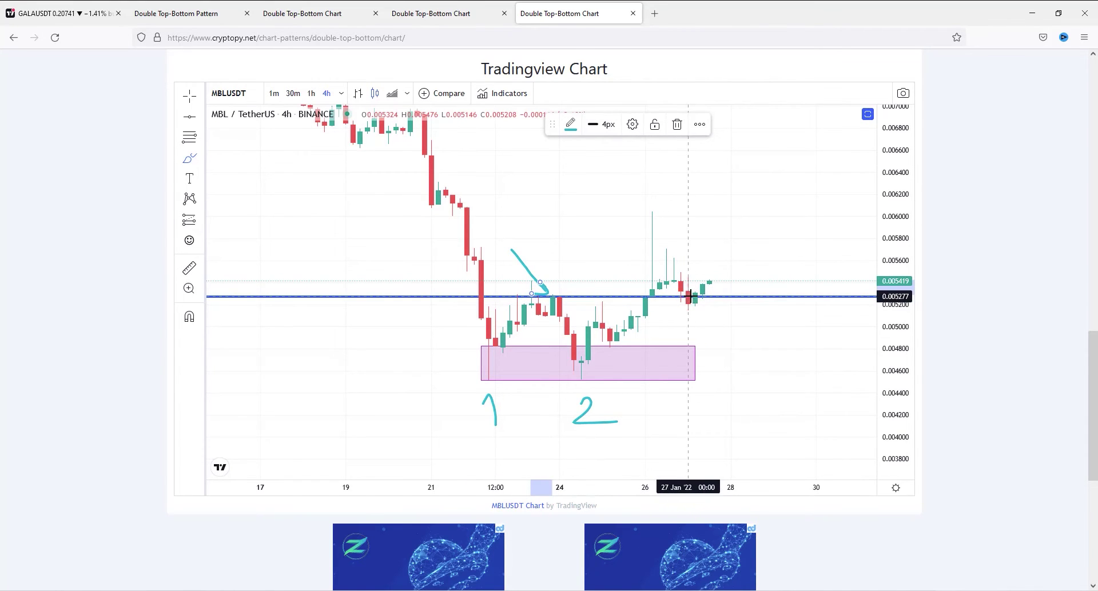
- Place a long position with entry at about 0.005318, stop at about 0.005147 and target at about 0.006215 after the neckline retest
click(402, 285)
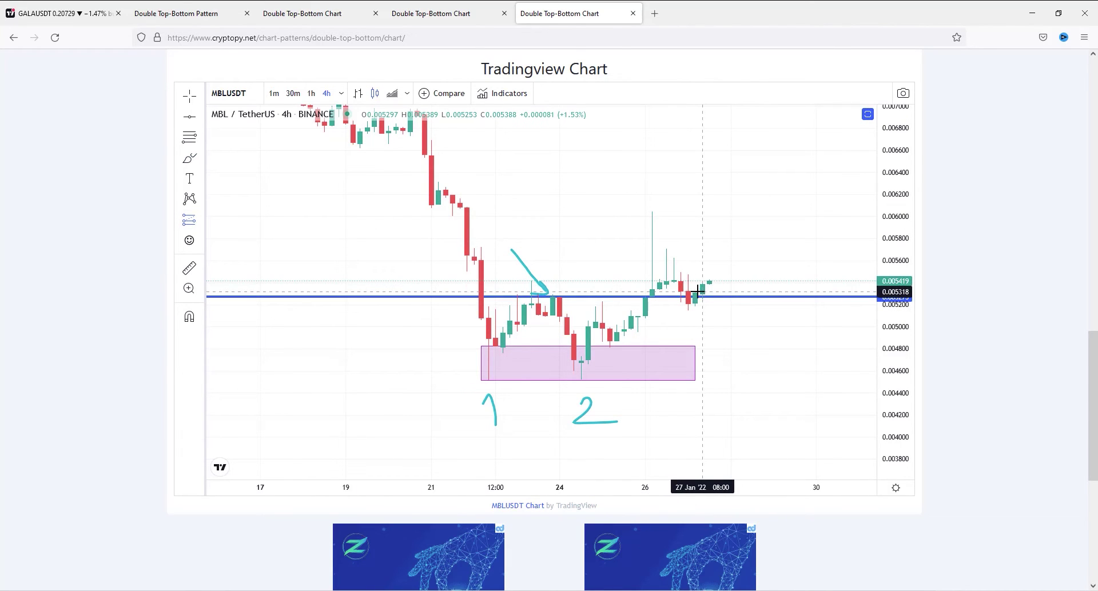
click(697, 291)
drag(708, 361, 708, 309)
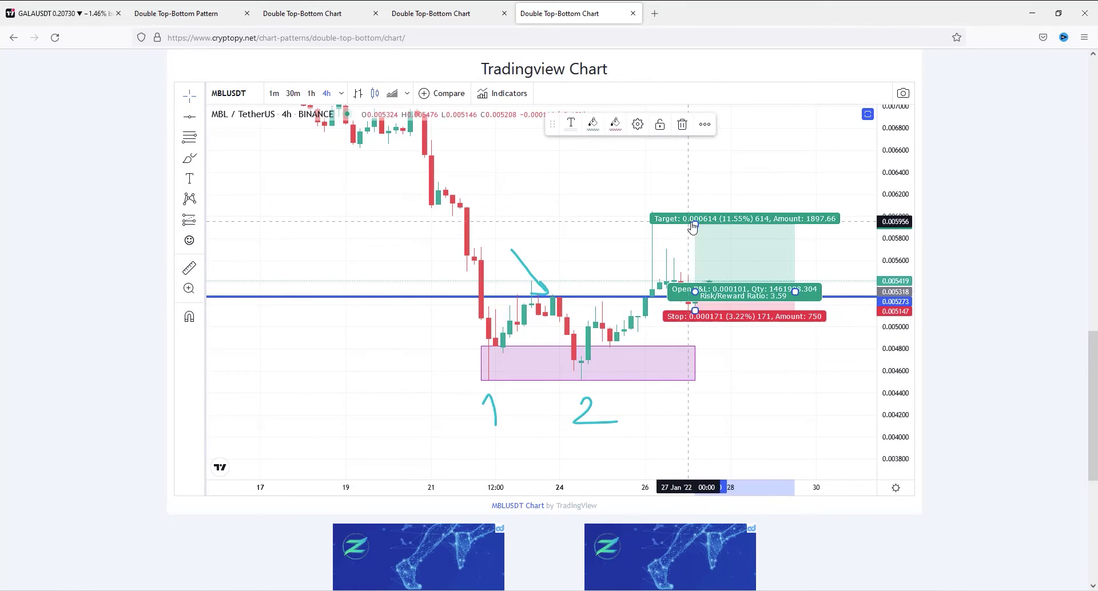
drag(692, 226, 695, 193)
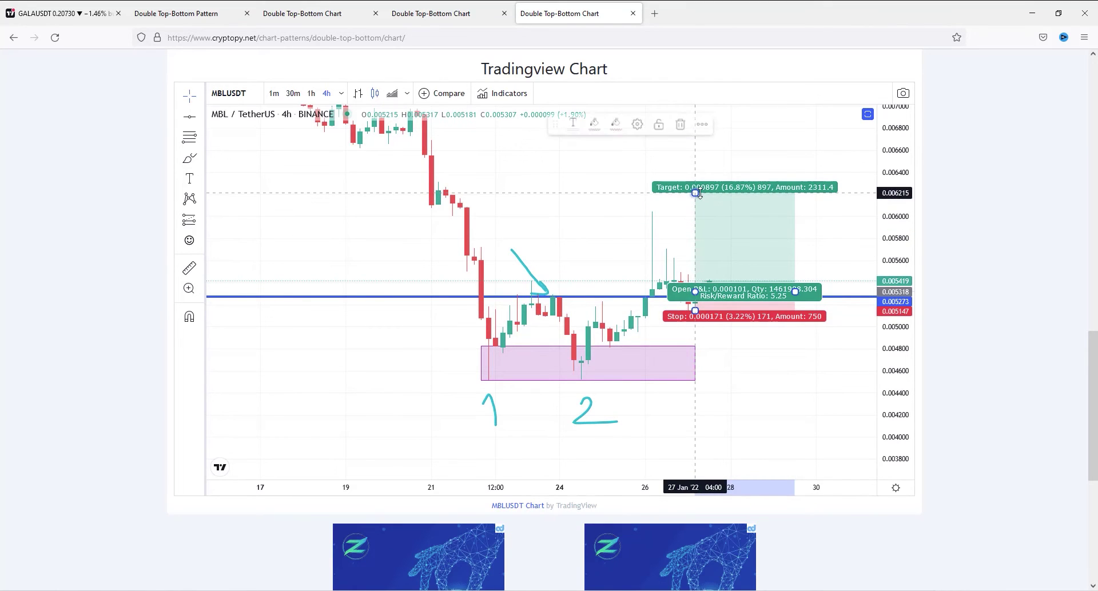
- Draw a vertical trend line from the second bottom at about 0.004515 to the neckline, and place a copy above the neckline reaching about 0.006044
click(203, 123)
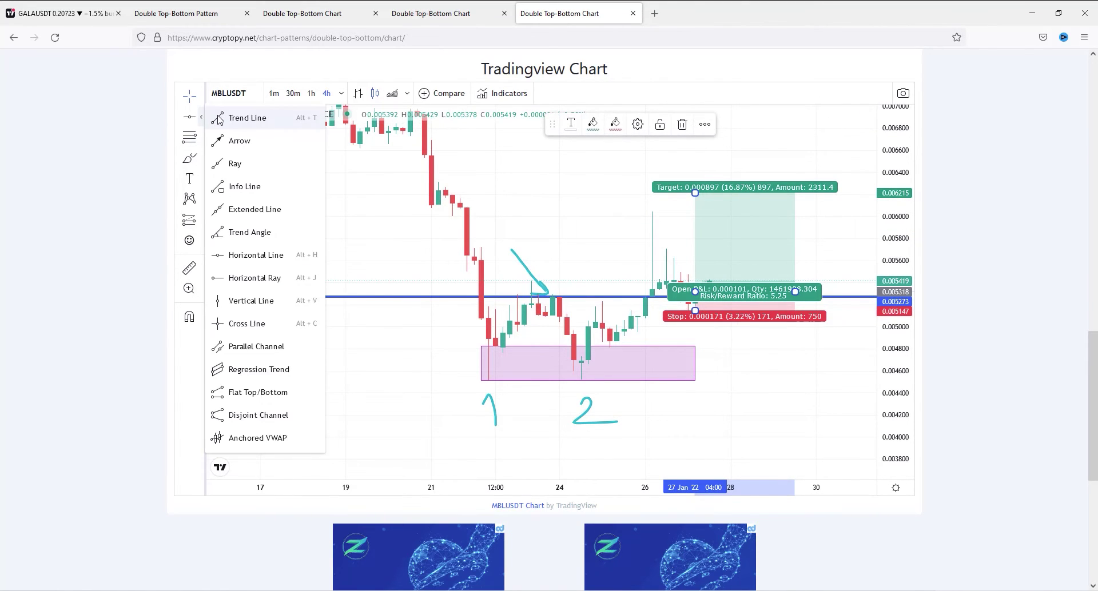
click(220, 116)
click(581, 380)
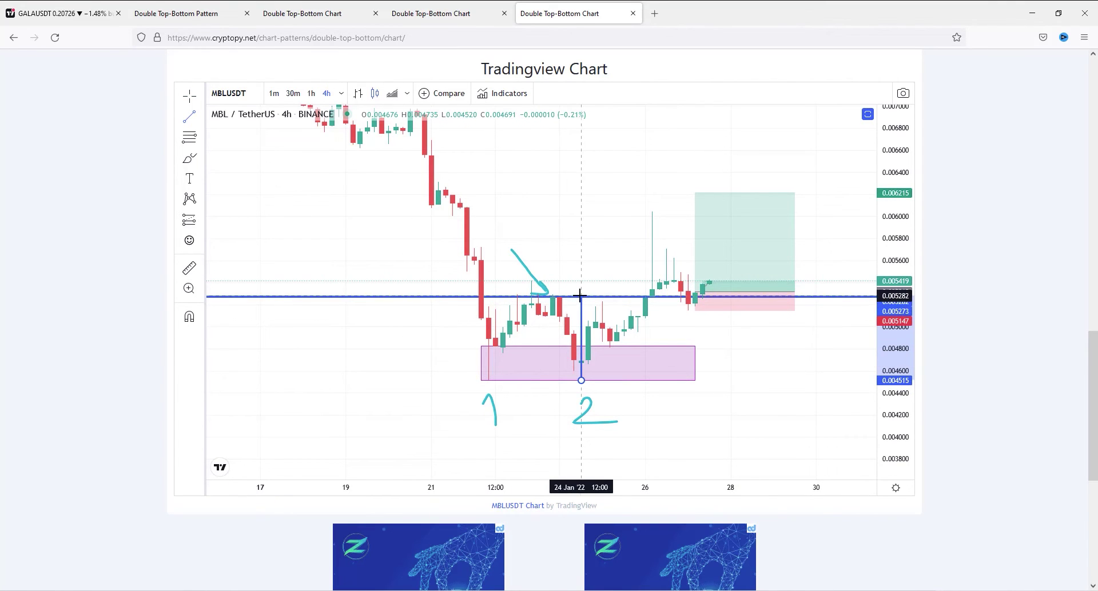
click(581, 296)
mouse_move(596, 308)
mouse_down()
mouse_move(688, 259)
mouse_move(672, 236)
mouse_up()
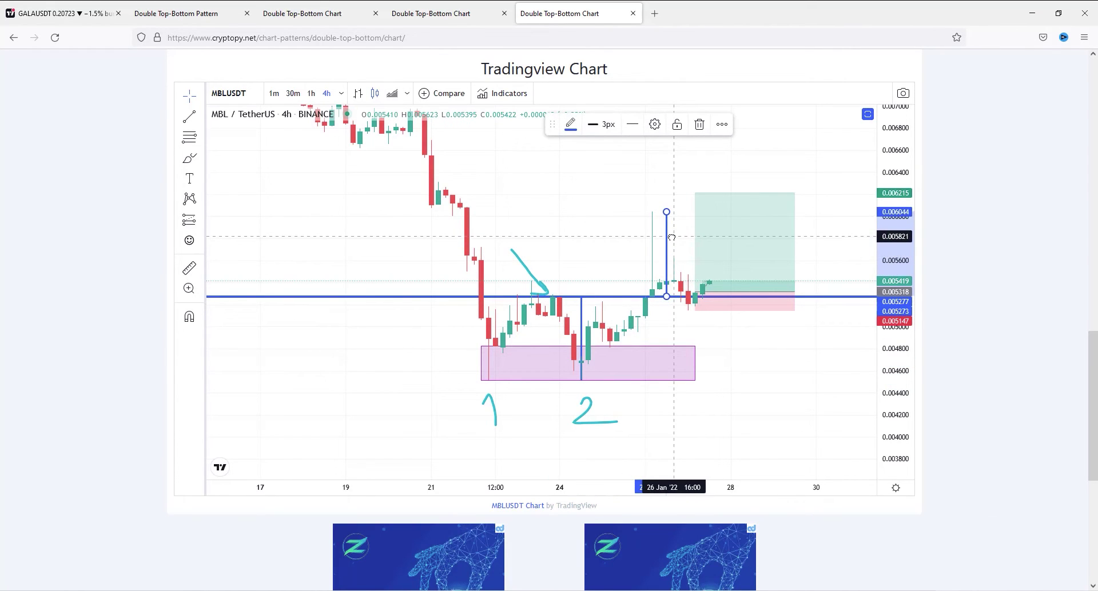
- Lower the long position's target to about 0.006039, level with the upper end of the copied height line
drag(695, 194, 695, 213)
click(689, 188)
scroll(741, 175, up, 3)
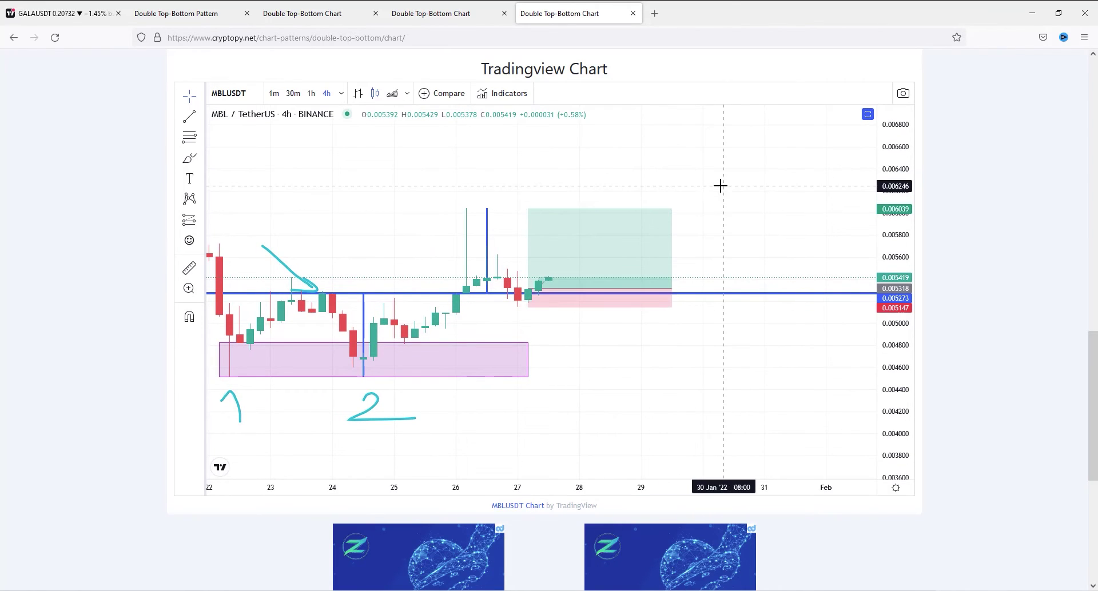
scroll(686, 183, down, 3)
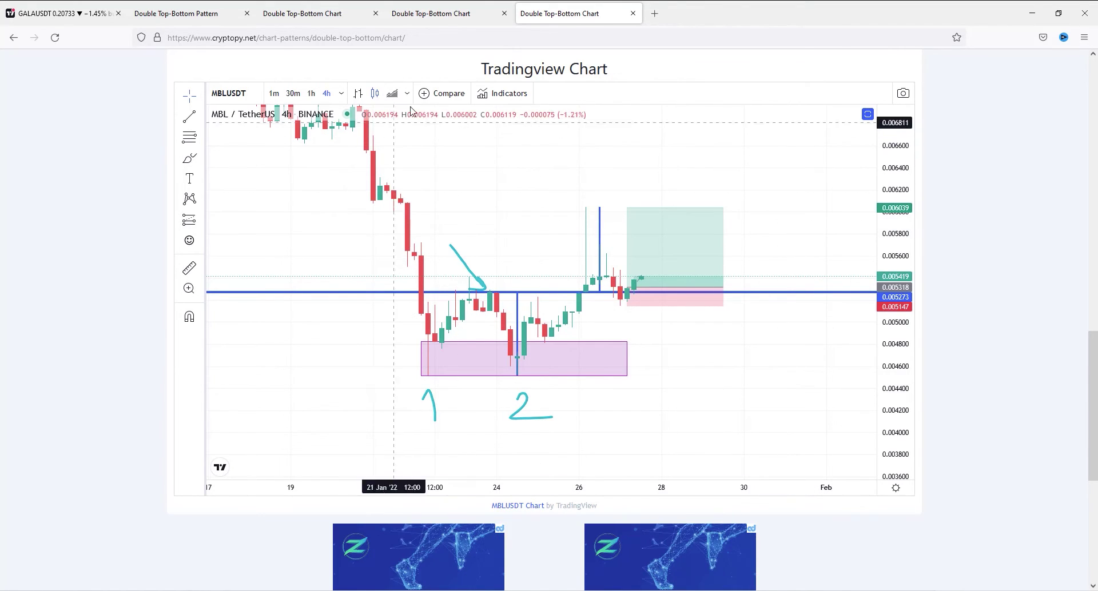
- Switch to the WAXPUSDT pattern page and examine its embedded TradingView chart
click(448, 16)
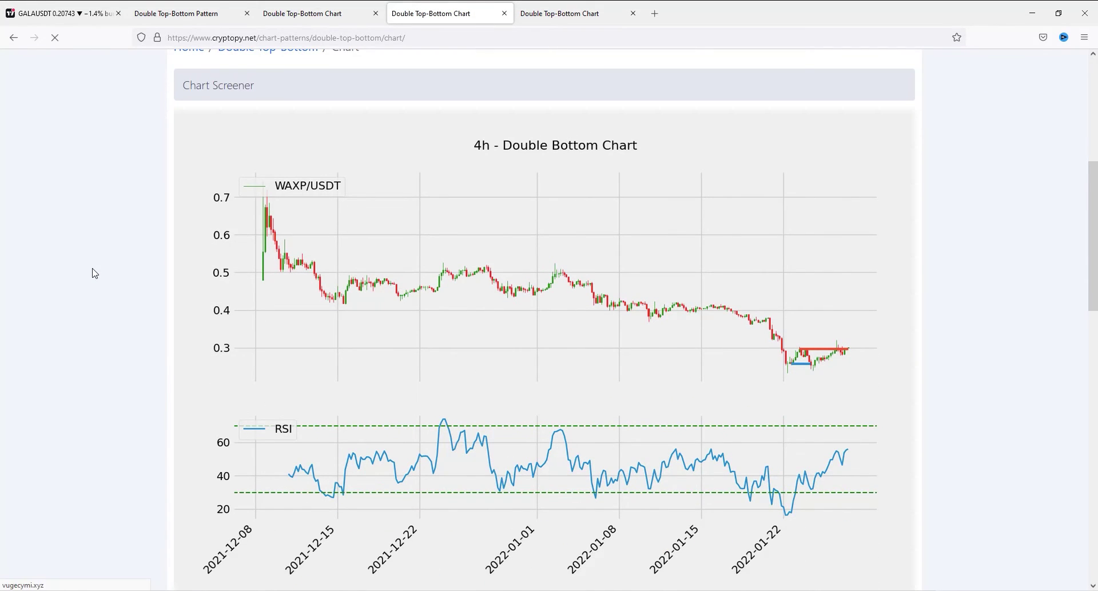
scroll(92, 274, down, 10)
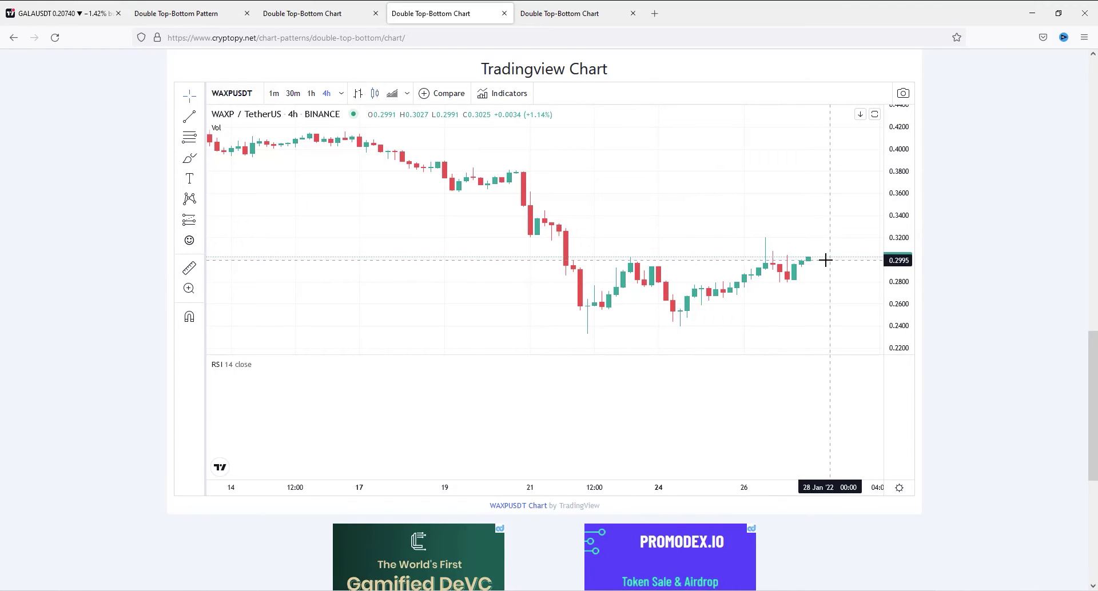
- Draw a rectangle from about 0.2953 to 0.3167 around the two bottoms on the POLYUSDT TradingView chart, spanning 21 to 27 January
click(326, 13)
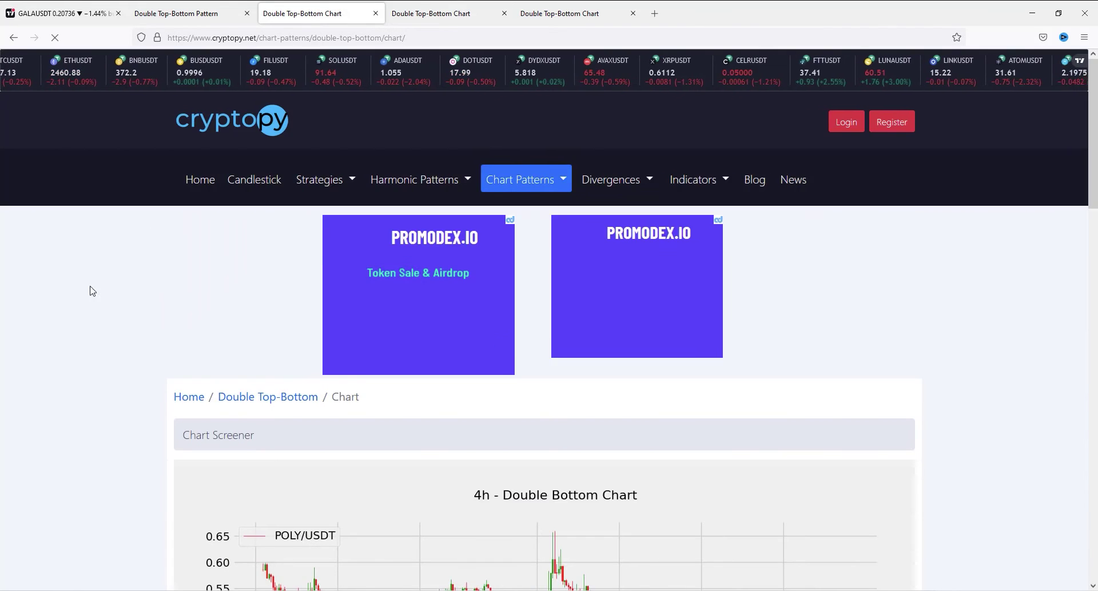
scroll(86, 297, down, 6)
scroll(79, 301, down, 10)
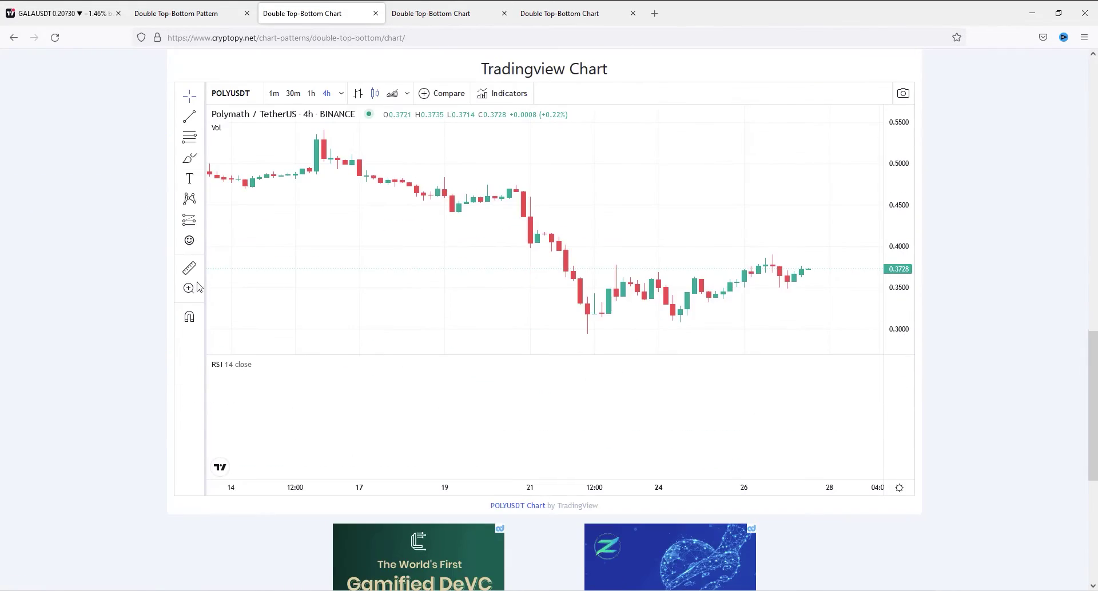
click(200, 158)
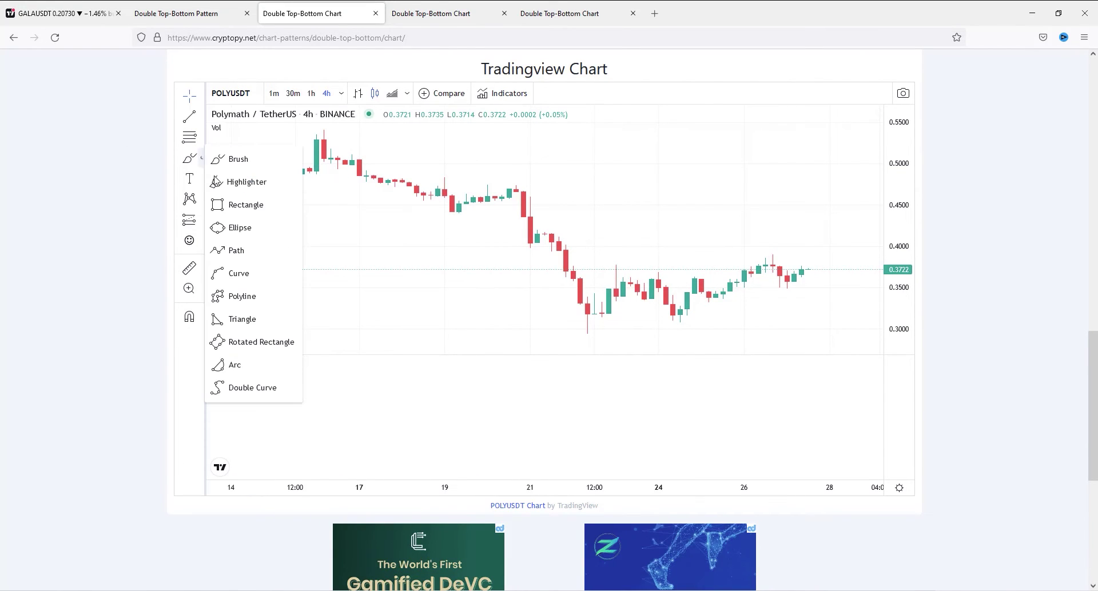
click(234, 203)
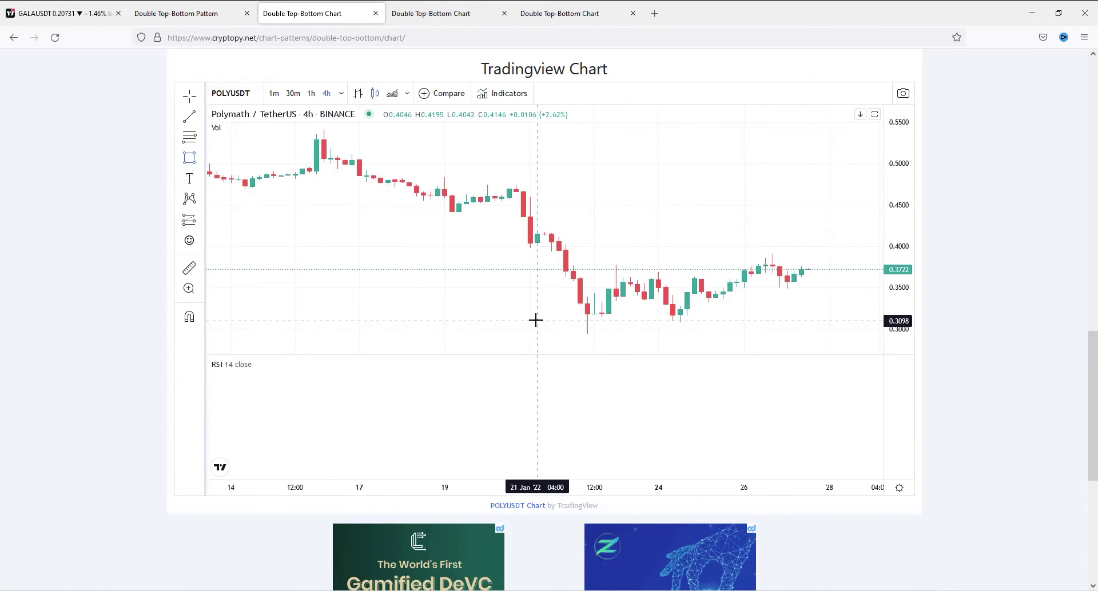
drag(536, 315, 791, 332)
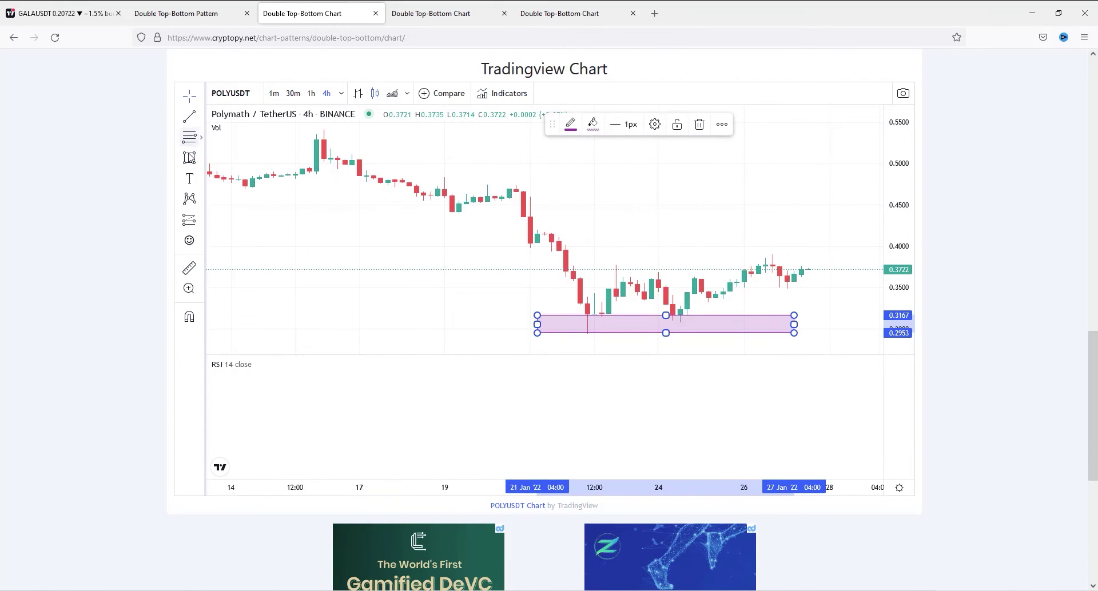
- Draw a horizontal neckline at about 0.3603 and add a long position with entry at about 0.3707 and stop at about 0.3472
click(201, 116)
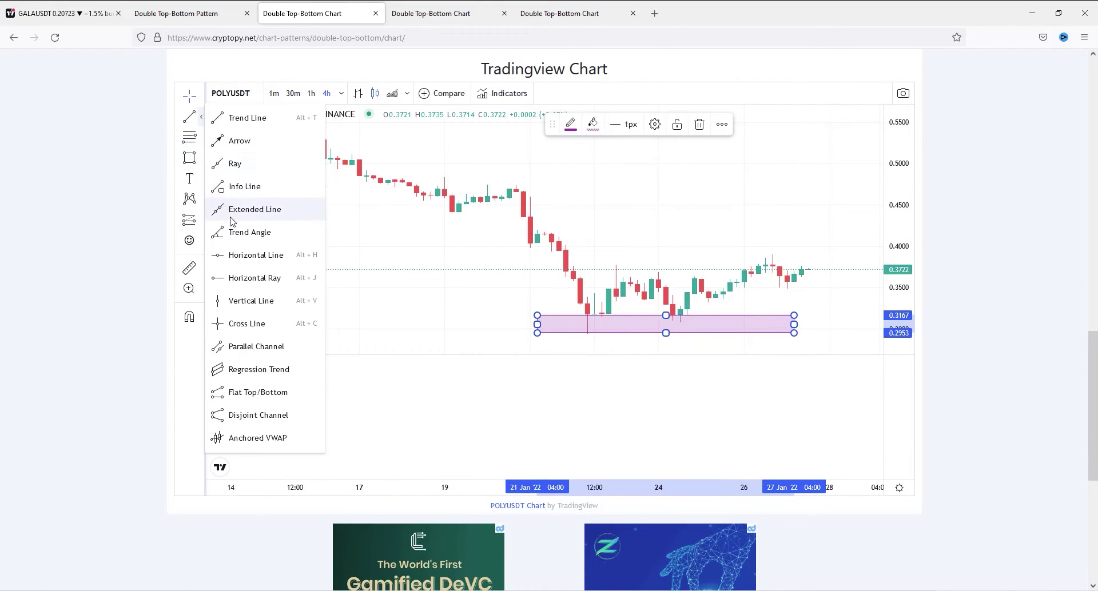
click(240, 252)
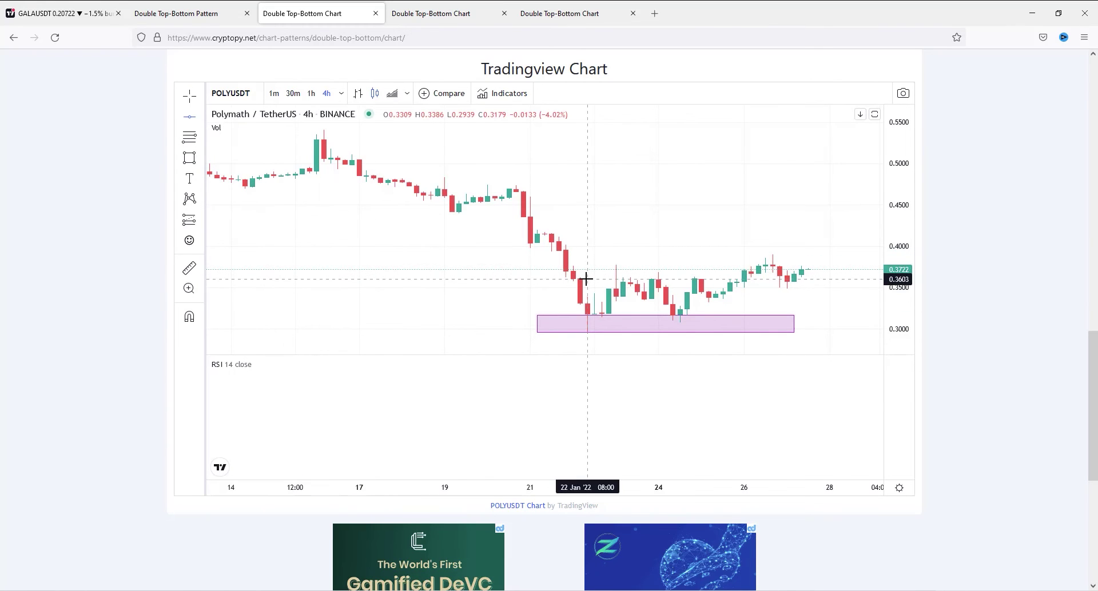
click(585, 279)
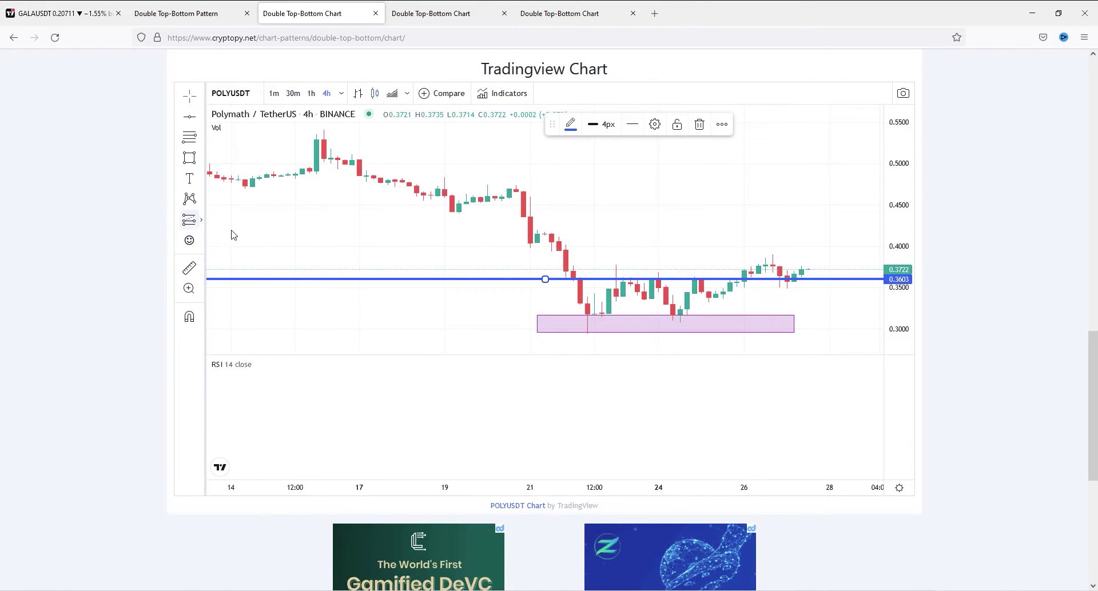
click(801, 271)
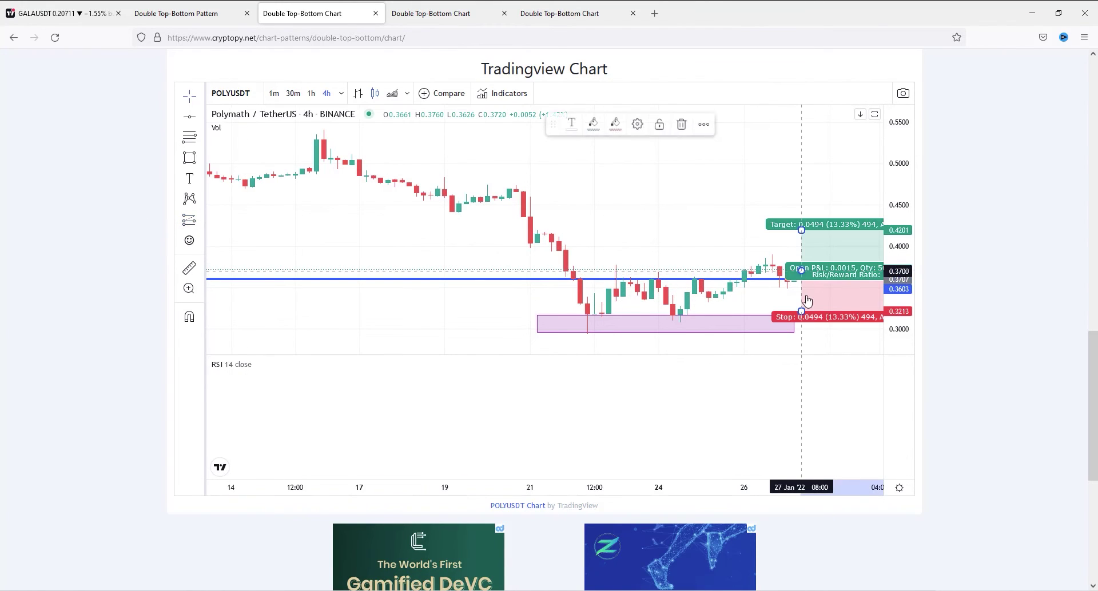
drag(801, 311, 801, 290)
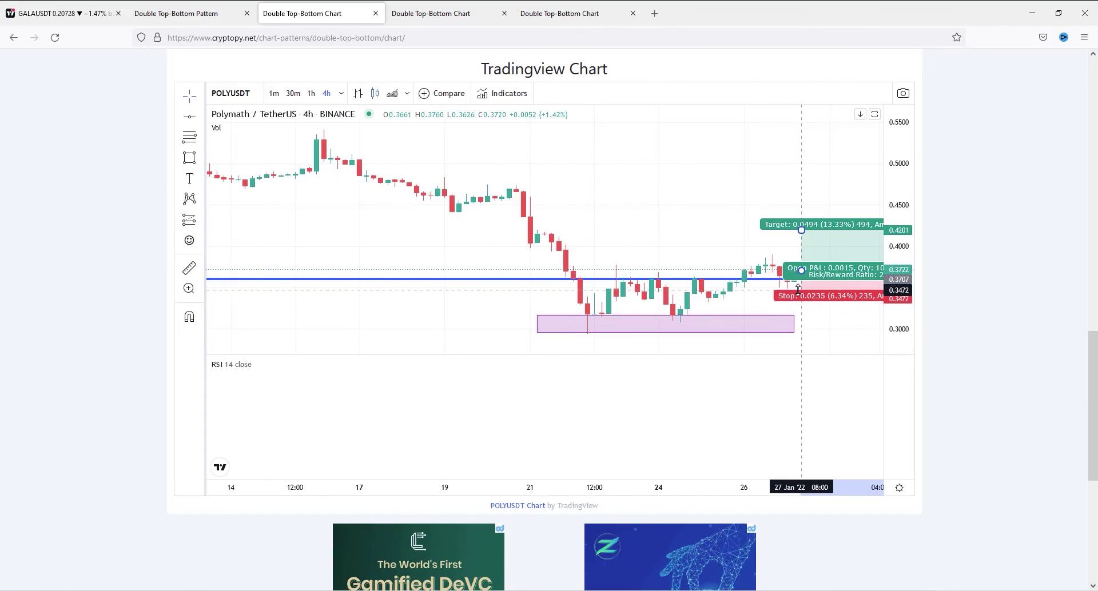
- Draw a vertical trend line from the zone's lower edge to the neckline, move it to the entry, and set the position's target to about 0.4302
click(205, 116)
click(232, 115)
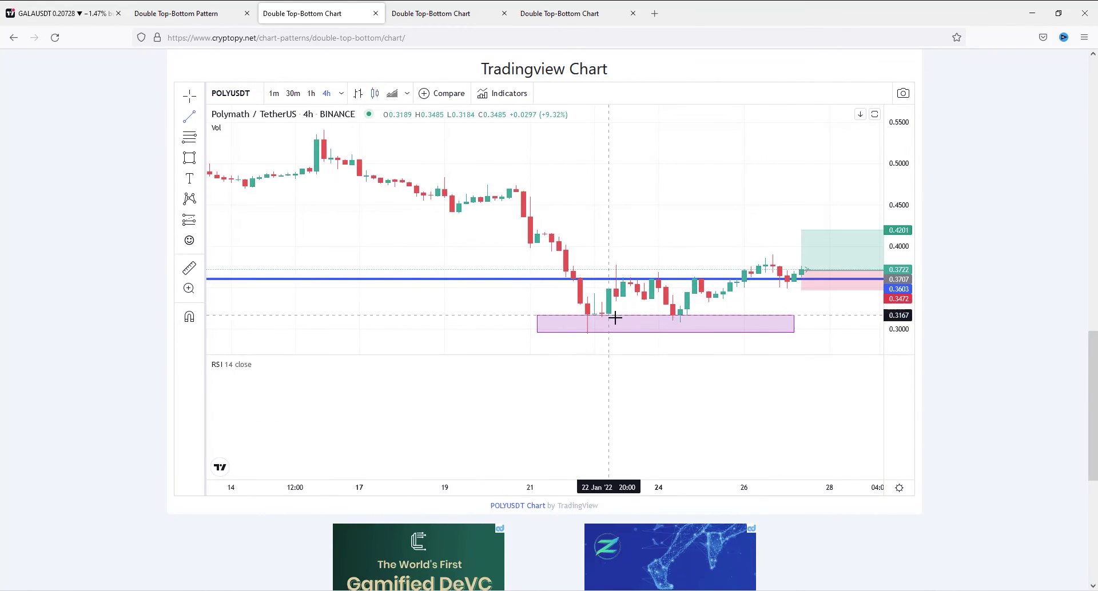
click(644, 333)
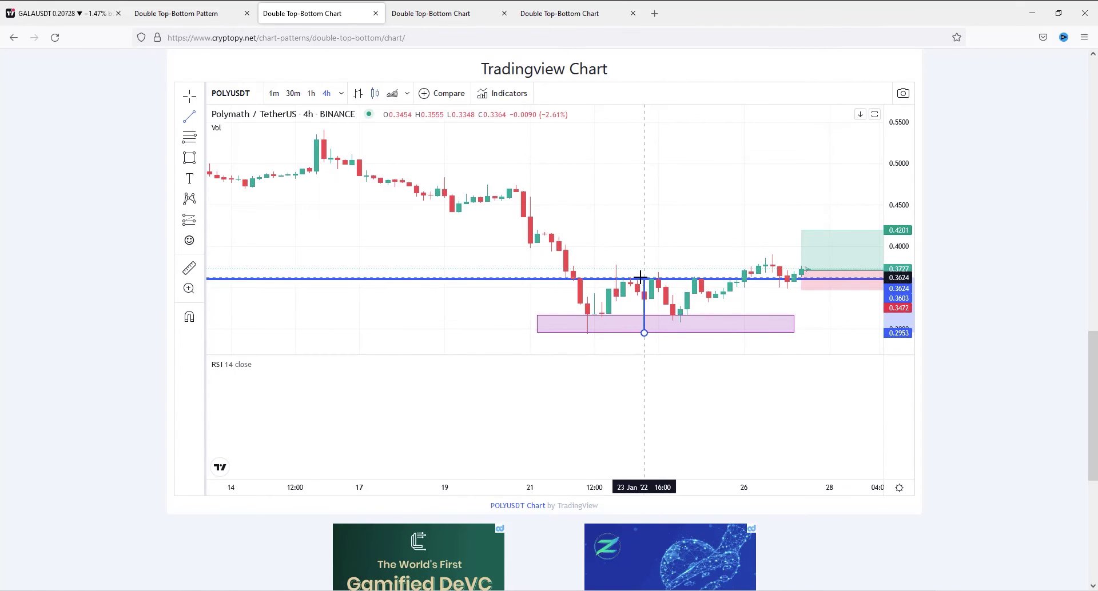
click(643, 279)
mouse_move(645, 307)
mouse_down()
mouse_move(750, 275)
mouse_move(807, 221)
mouse_up()
drag(623, 215, 523, 206)
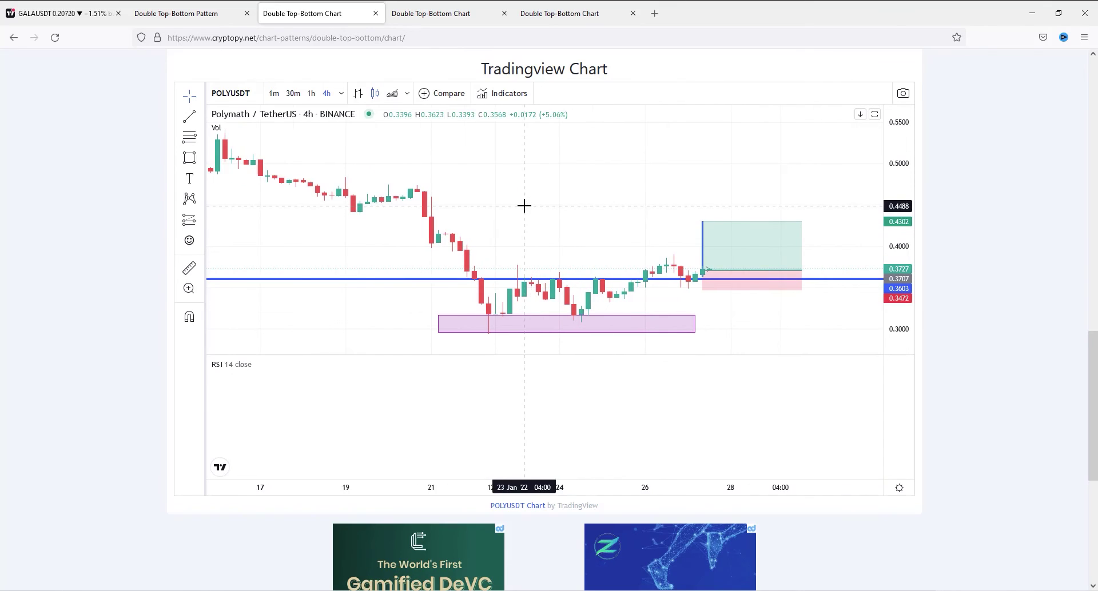
- Return to the Double Top-Bottom screener and scan Binance for double bottom patterns on the 1h timeframe
mouse_move(219, 132)
scroll(66, 117, down, 4)
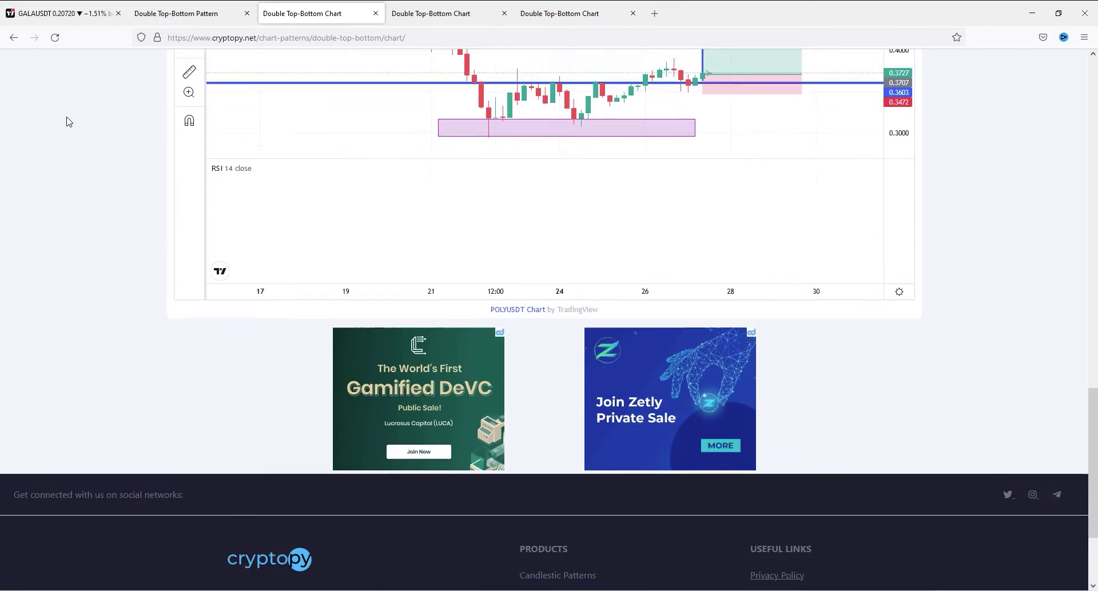
click(211, 13)
scroll(102, 207, down, 4)
scroll(102, 207, up, 3)
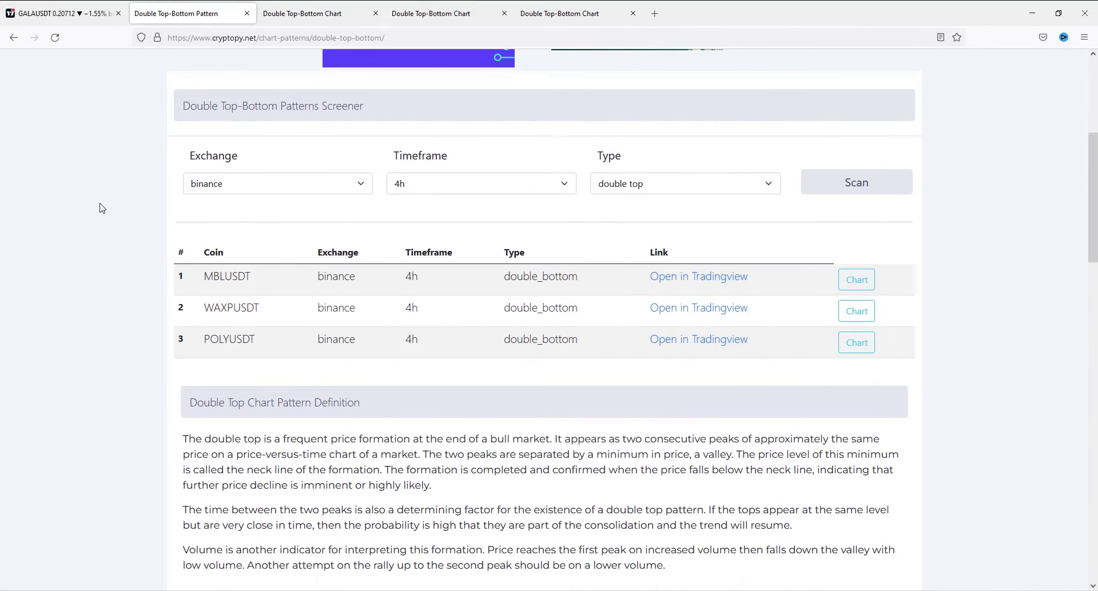
click(444, 192)
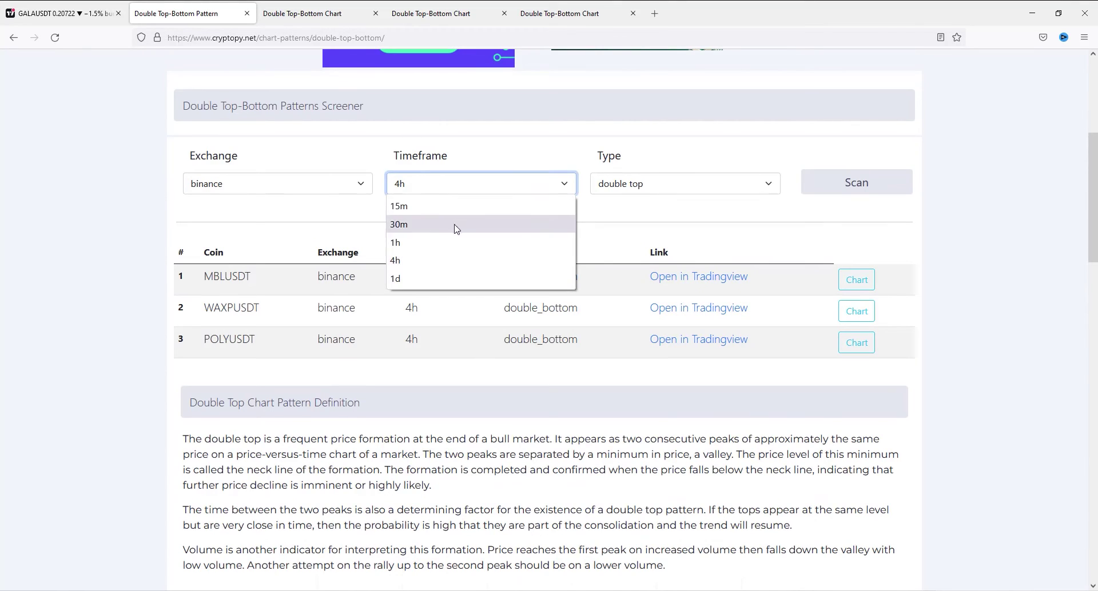
click(405, 247)
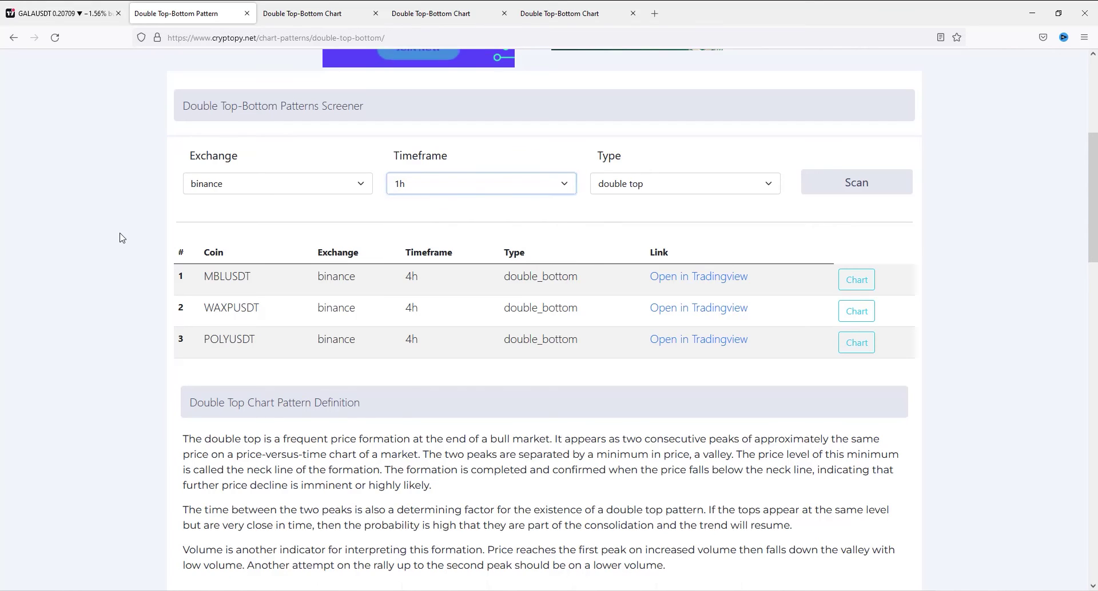
click(655, 186)
key(Escape)
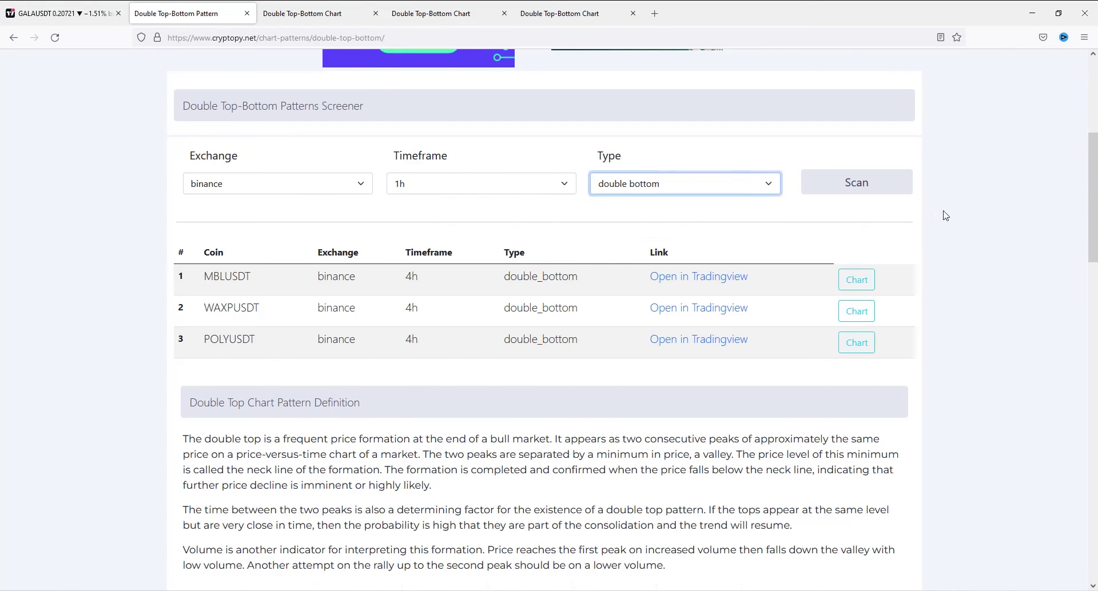
click(842, 187)
scroll(543, 220, down, 3)
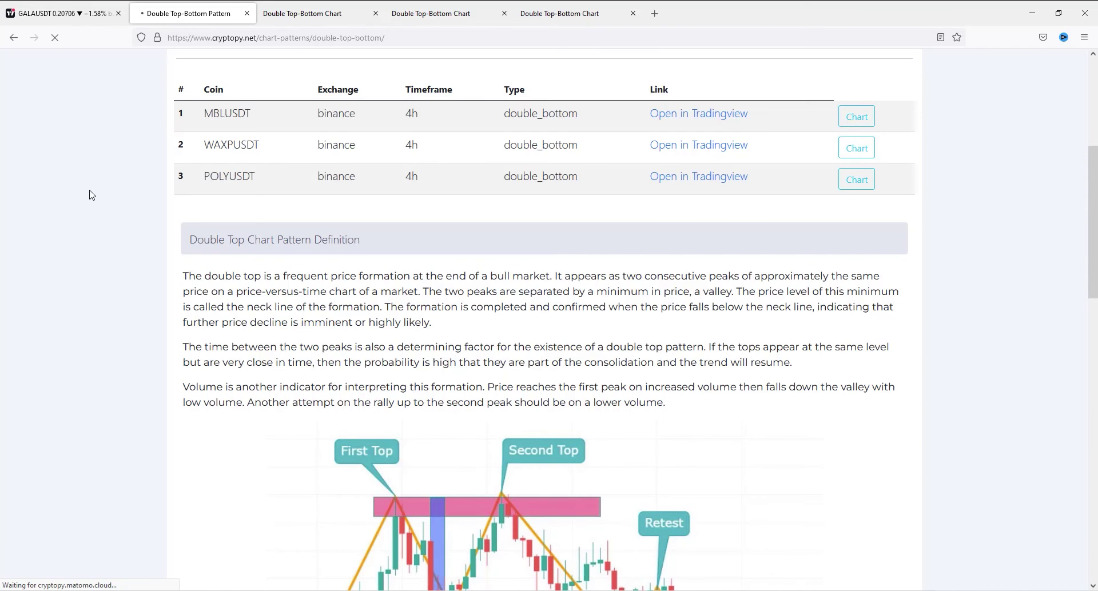
scroll(89, 195, down, 5)
scroll(89, 195, up, 5)
- Close the three old Double Top-Bottom Chart tabs while keeping the screener page open
click(375, 13)
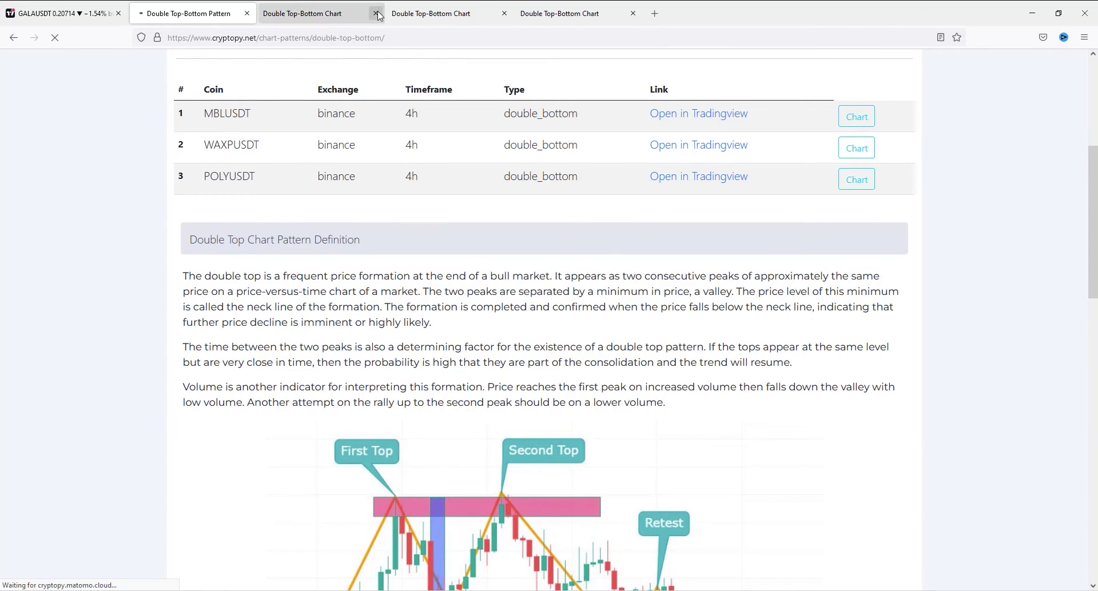
click(375, 13)
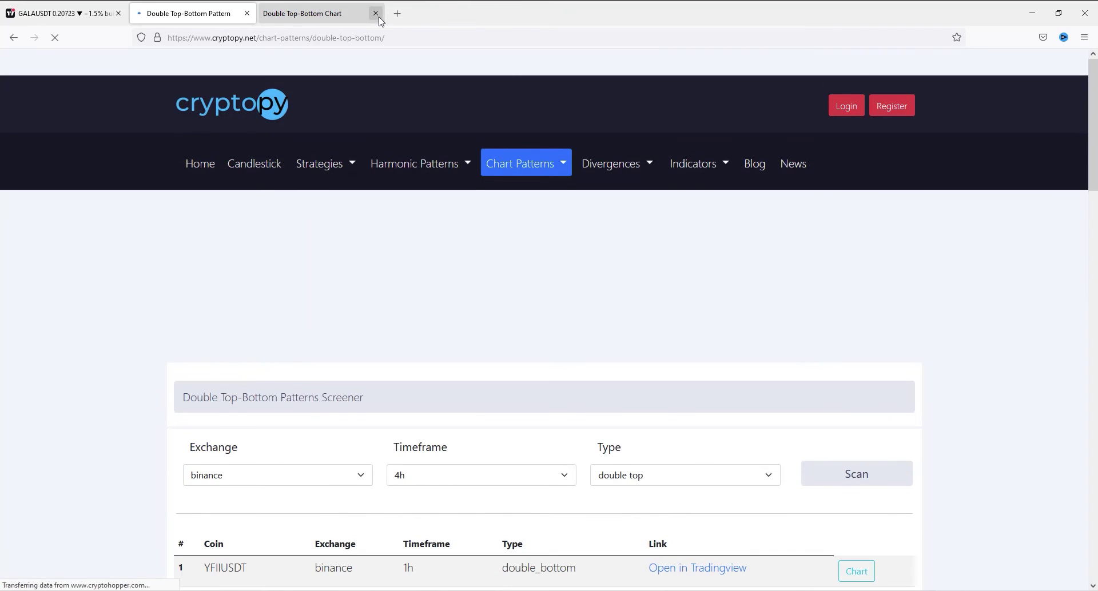
click(375, 13)
- Open the charts of YFIIUSDT and GALAUSDT from the 1h scan results, each in its own tab, and show the YFIIUSDT one
scroll(83, 311, down, 5)
scroll(81, 322, up, 2)
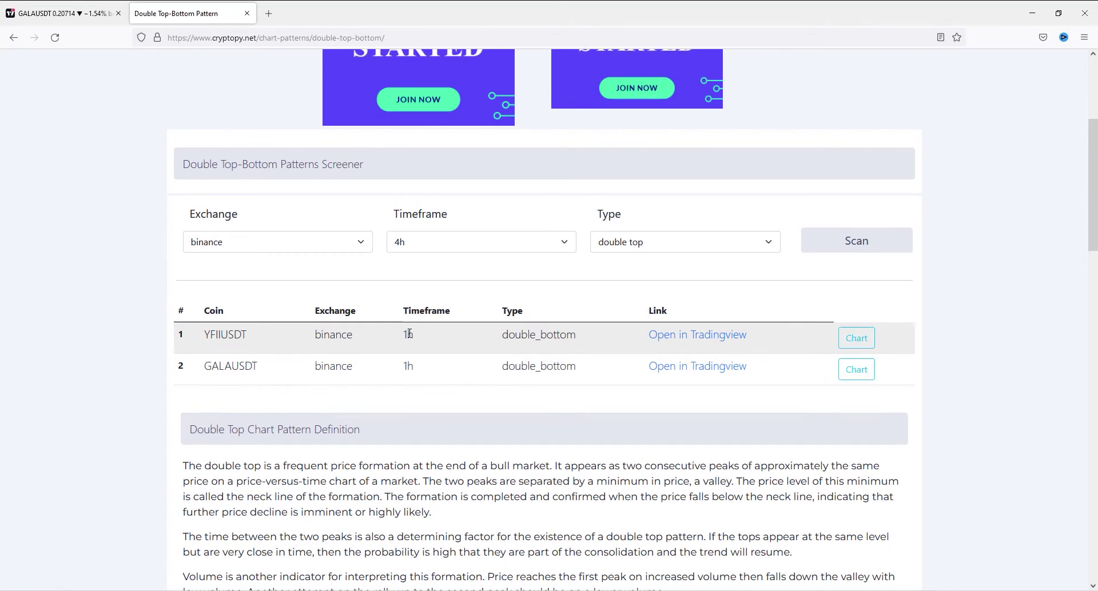
click(873, 346)
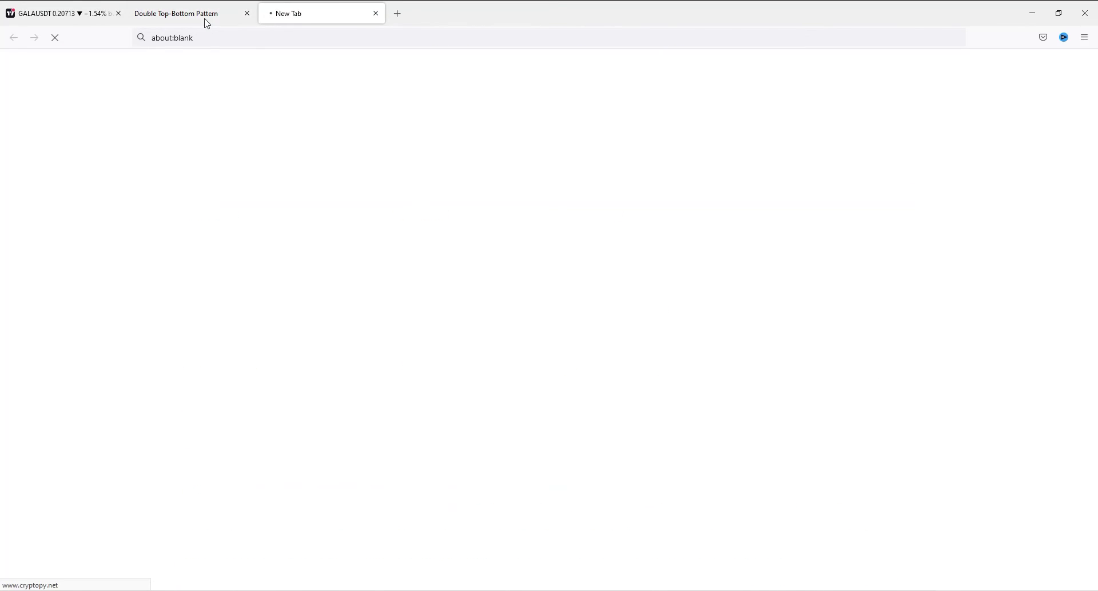
click(206, 23)
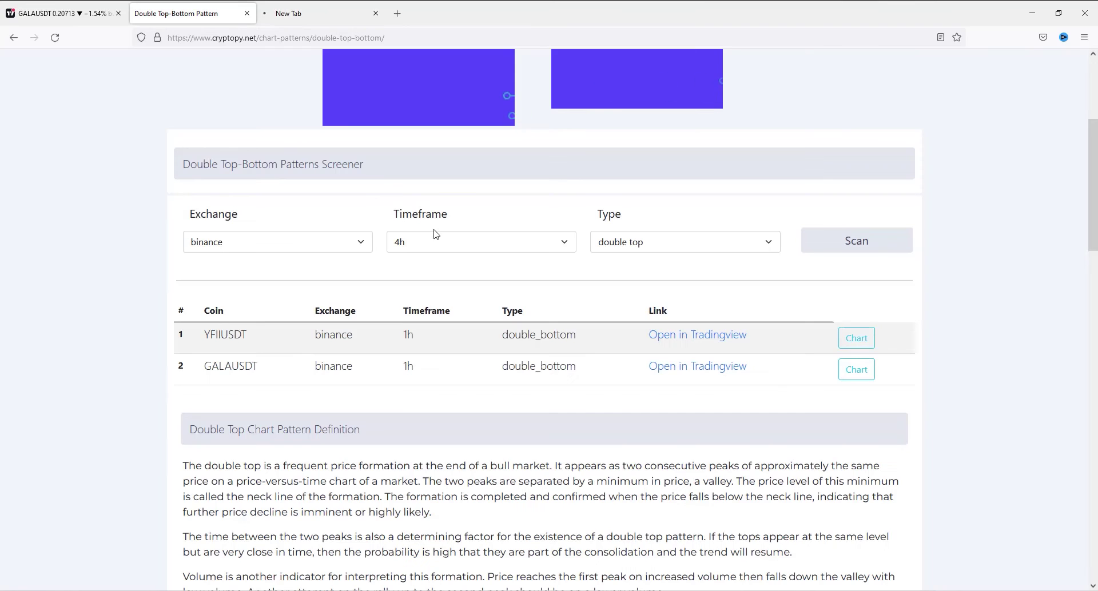
click(862, 364)
click(453, 7)
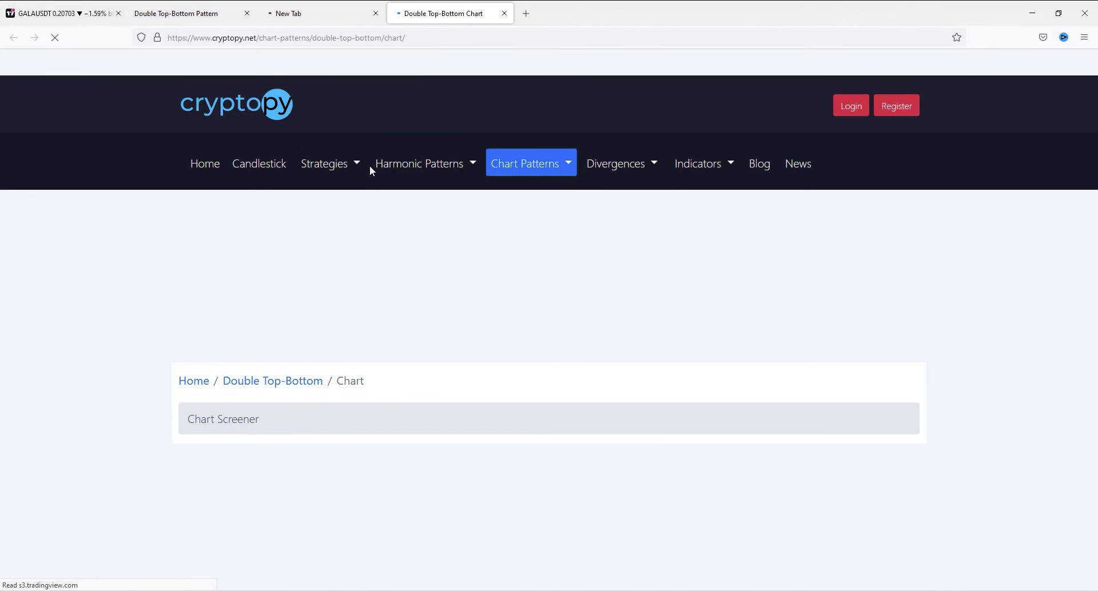
- Circle the 26 January breakout and the 27 January retest low with the brush on the YFIIUSDT TradingView chart
scroll(132, 211, down, 4)
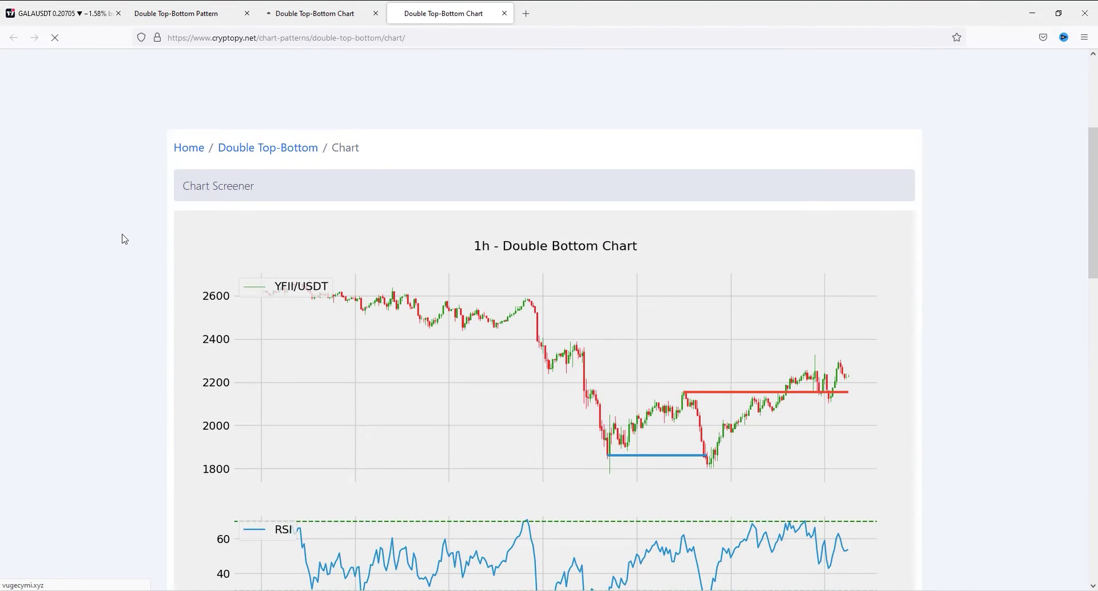
scroll(124, 238, down, 2)
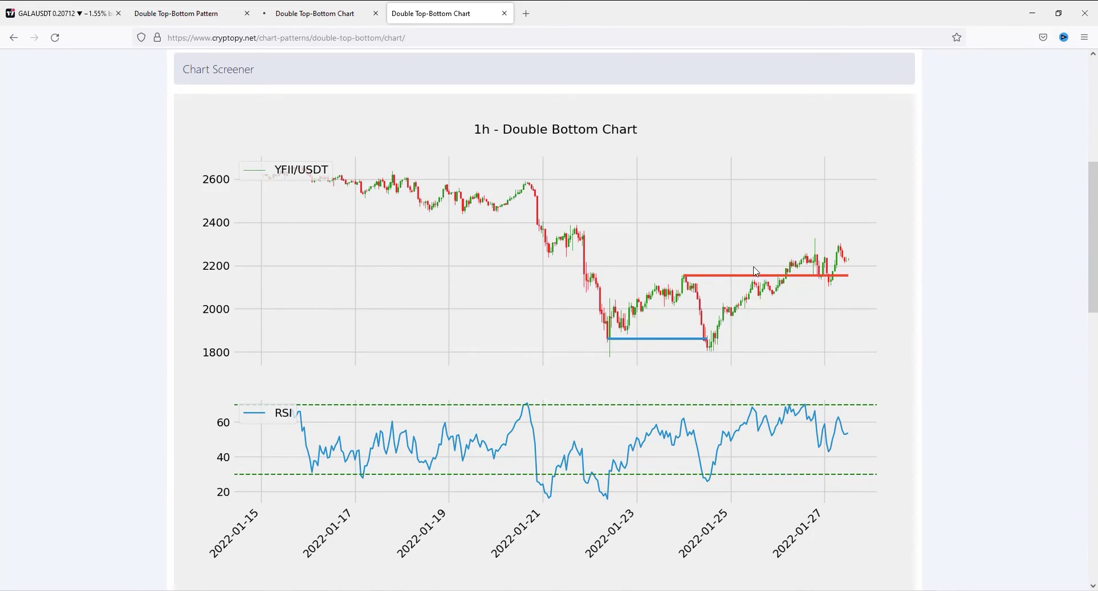
scroll(987, 277, down, 8)
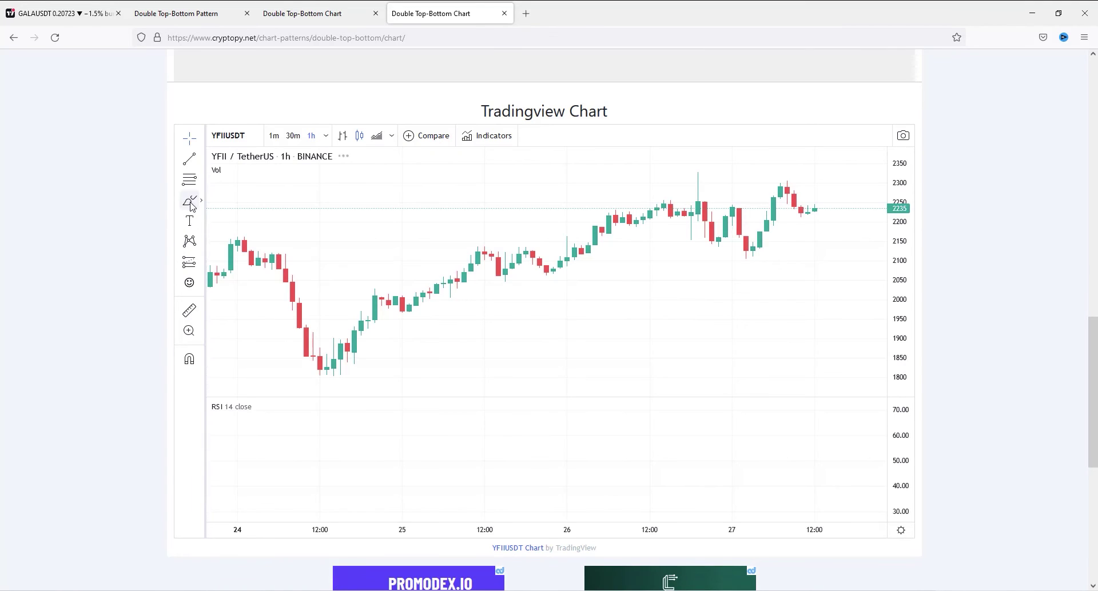
scroll(422, 257, down, 3)
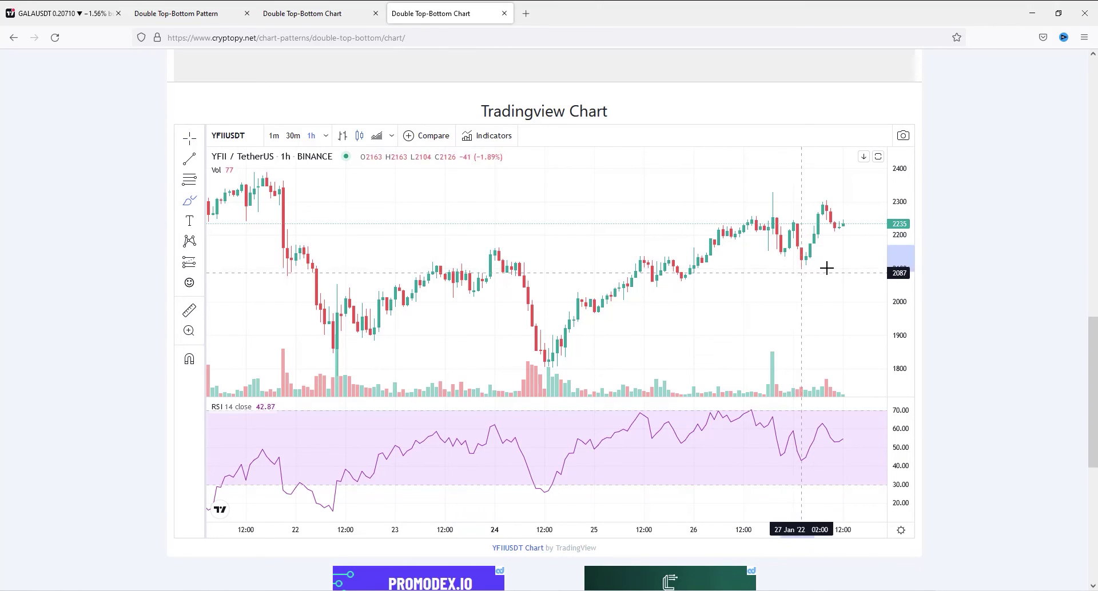
drag(796, 246, 819, 249)
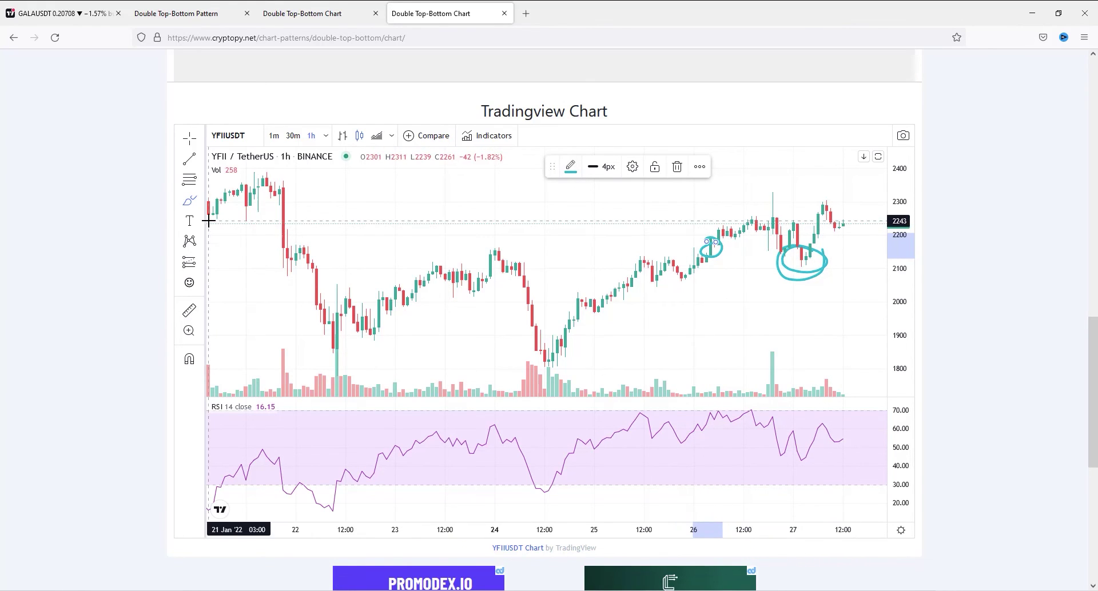
- Add a long position at the 27 January retest with entry at about 2193, stop at about 2099 and target at about 2638
click(808, 242)
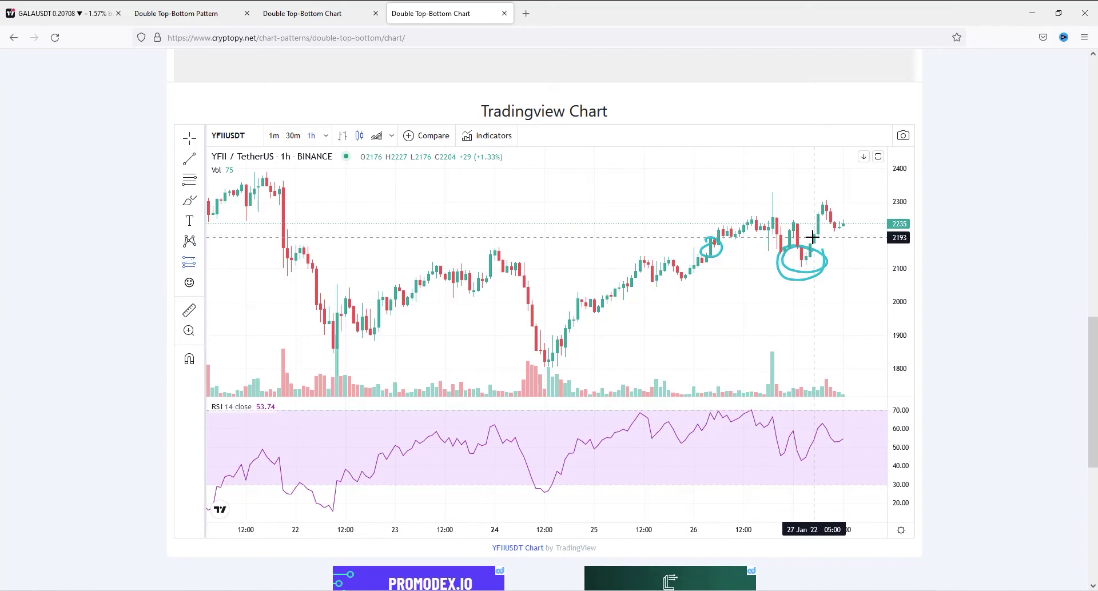
click(813, 236)
drag(813, 278, 814, 269)
drag(813, 196, 814, 162)
scroll(740, 200, down, 5)
drag(707, 237, 498, 238)
drag(635, 211, 635, 160)
scroll(889, 229, down, 5)
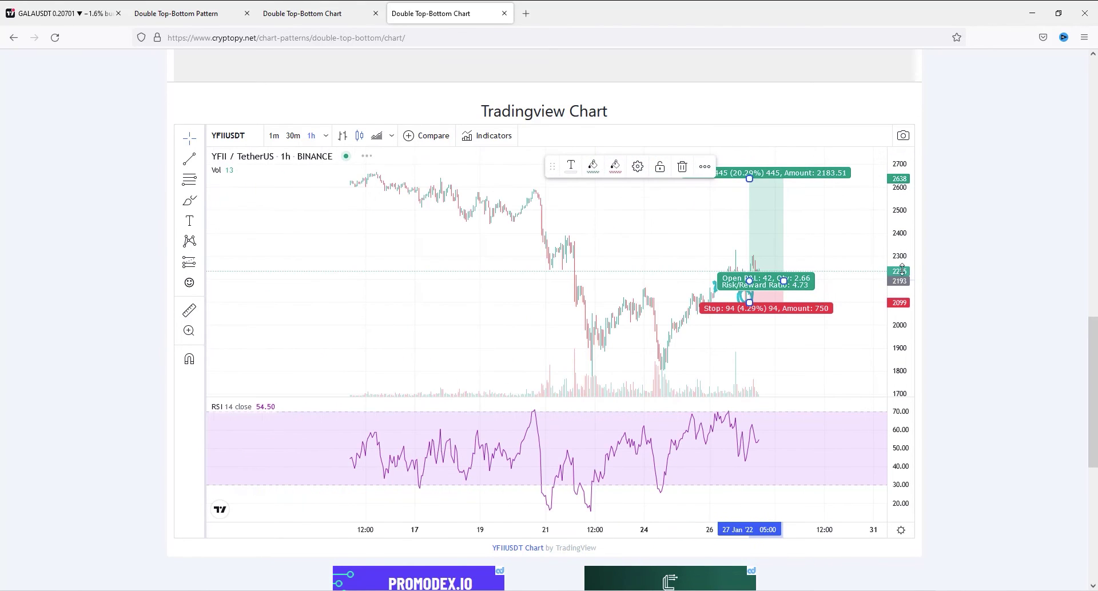
- Draw a vertical trend line from about 2165 down to the bottoms, move it above the entry, and set the position's target to about 2590
drag(618, 238, 569, 238)
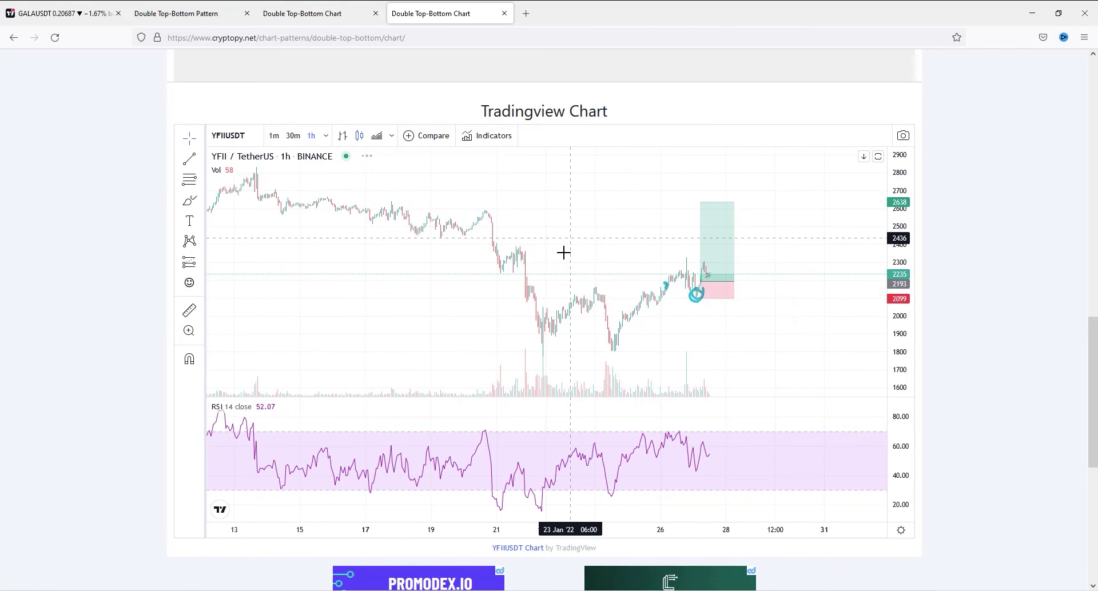
click(597, 286)
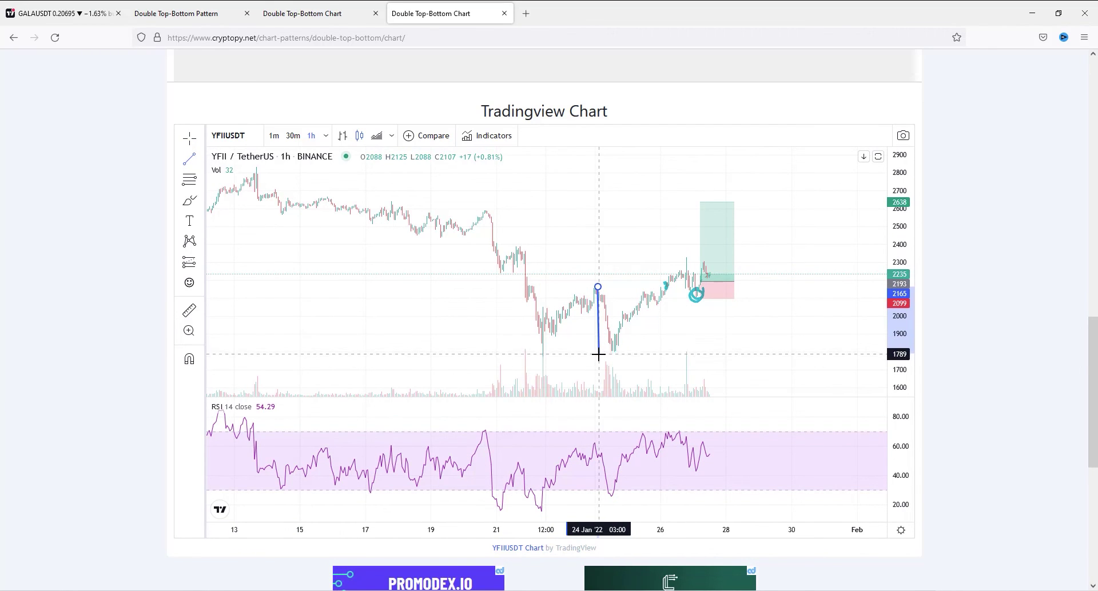
click(600, 349)
mouse_move(599, 343)
mouse_down()
mouse_move(704, 255)
mouse_move(710, 267)
mouse_up()
click(719, 229)
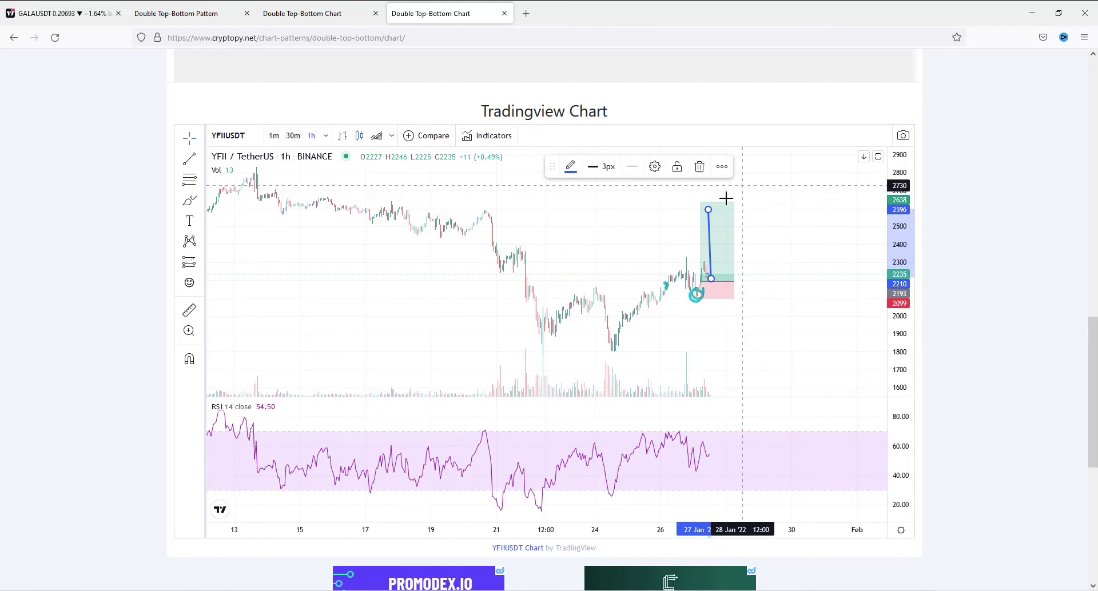
drag(700, 203, 700, 214)
click(768, 247)
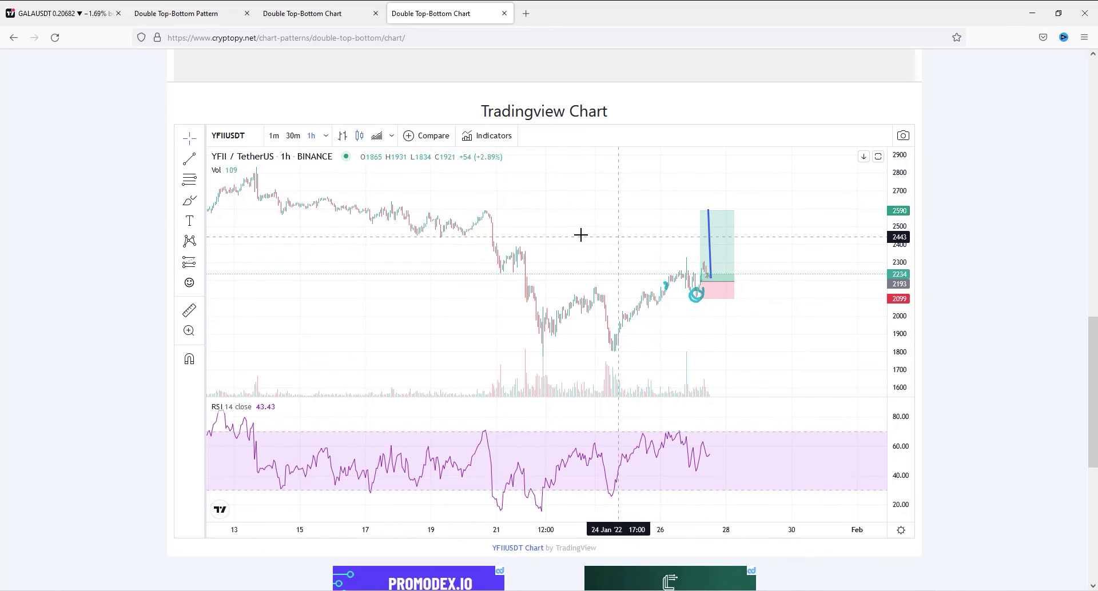
- Review the GALA/USDT 1h double bottom chart and return to the Double Top-Bottom screener
click(320, 13)
scroll(91, 297, down, 7)
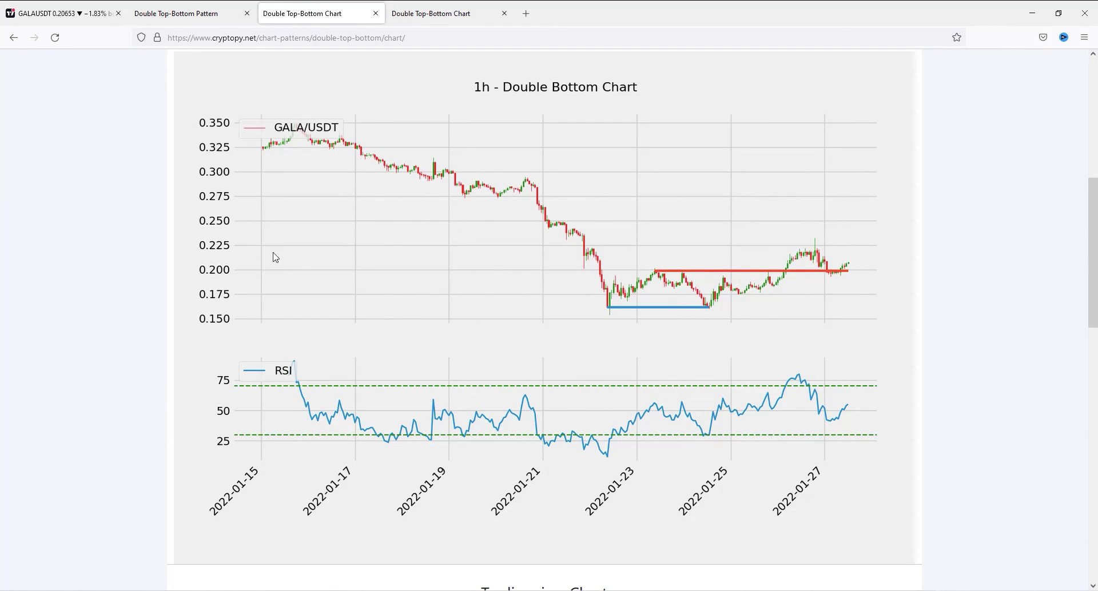
click(177, 13)
scroll(53, 258, up, 3)
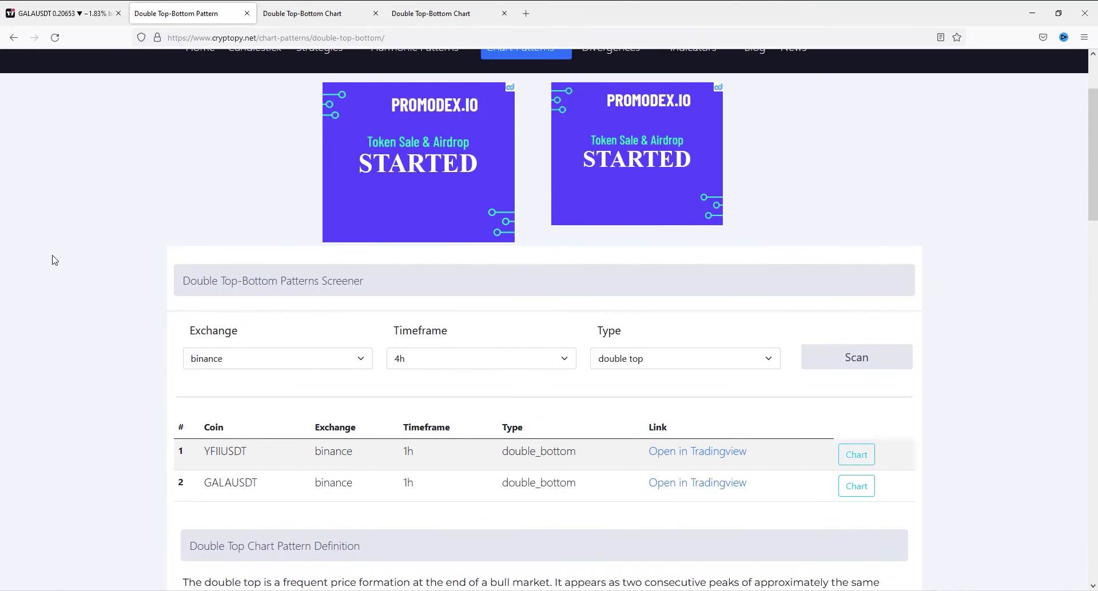